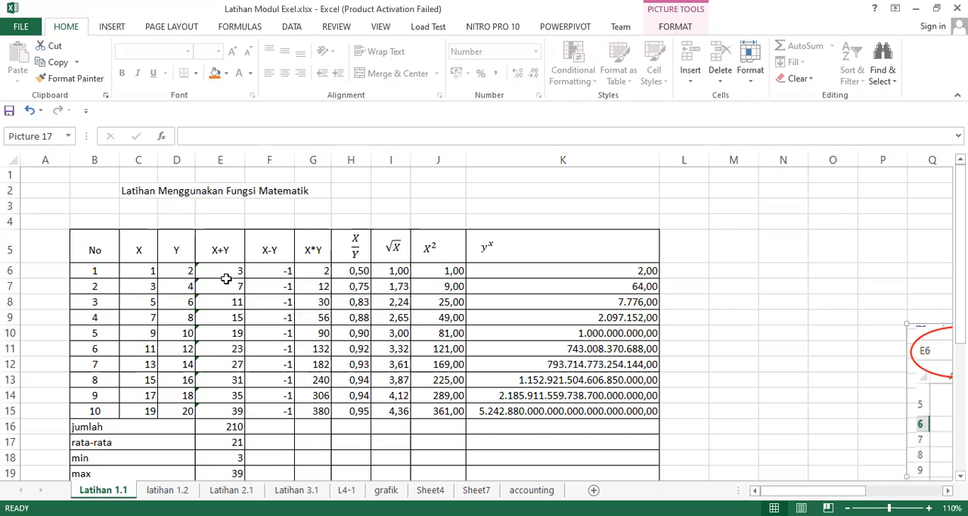
Step: Examine the existing X+Y formula in E6 and the headings of the X and Y columns
scroll(225, 278, down, 1)
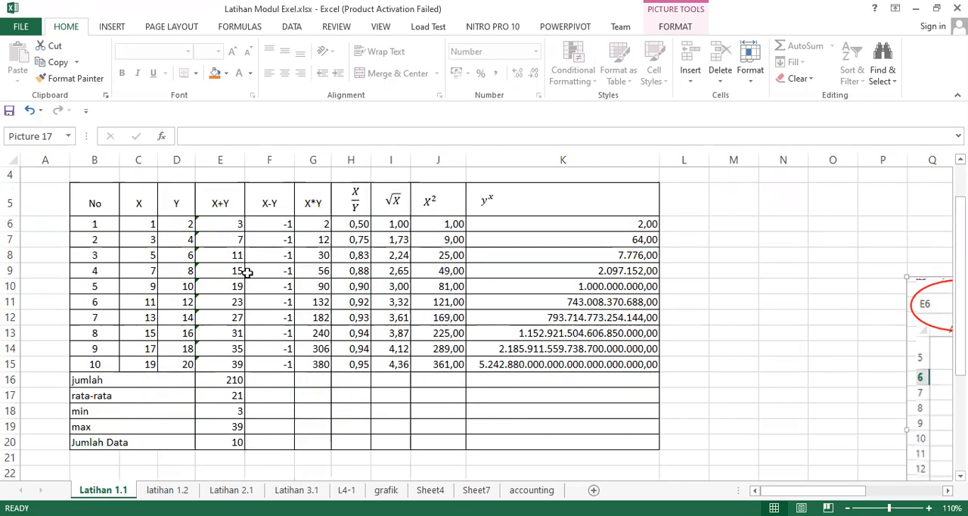
click(222, 220)
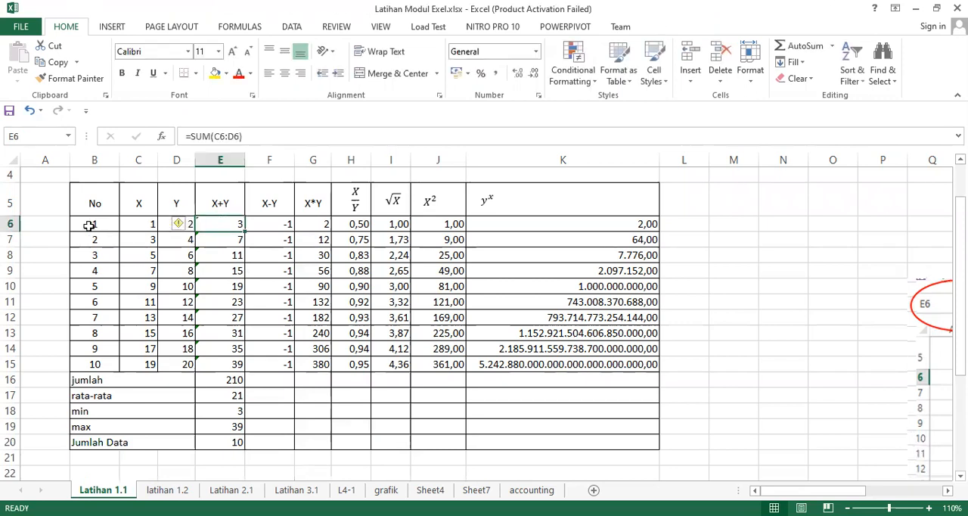
click(148, 205)
click(167, 205)
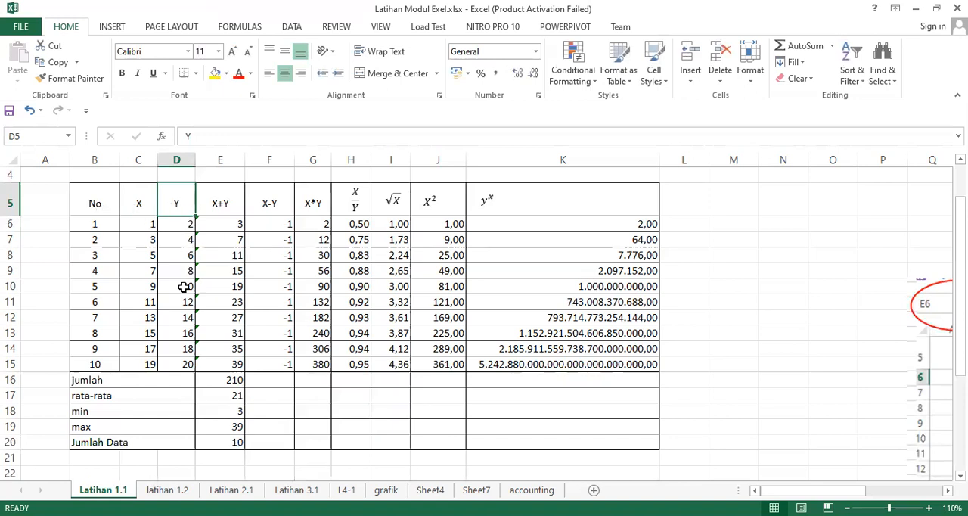
Step: Fill the X column's number series from its first two values down through C15
click(148, 227)
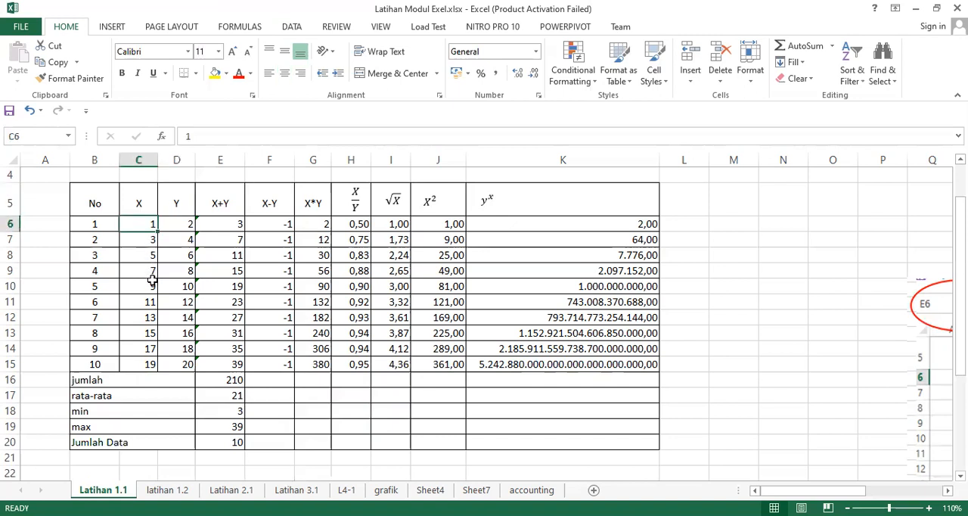
drag(142, 228, 144, 366)
click(143, 240)
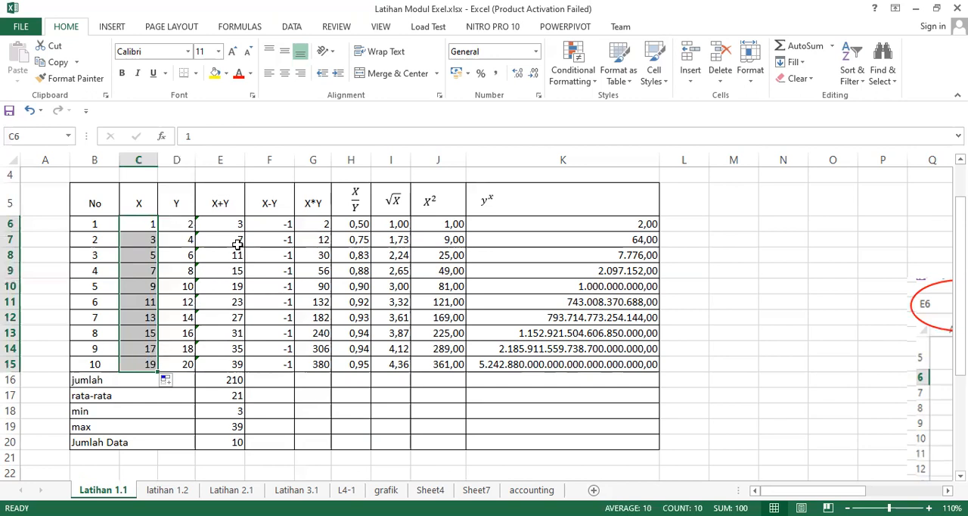
Step: Enter the formula =SUM(C6:D6) in E6 for the first X+Y value
click(212, 207)
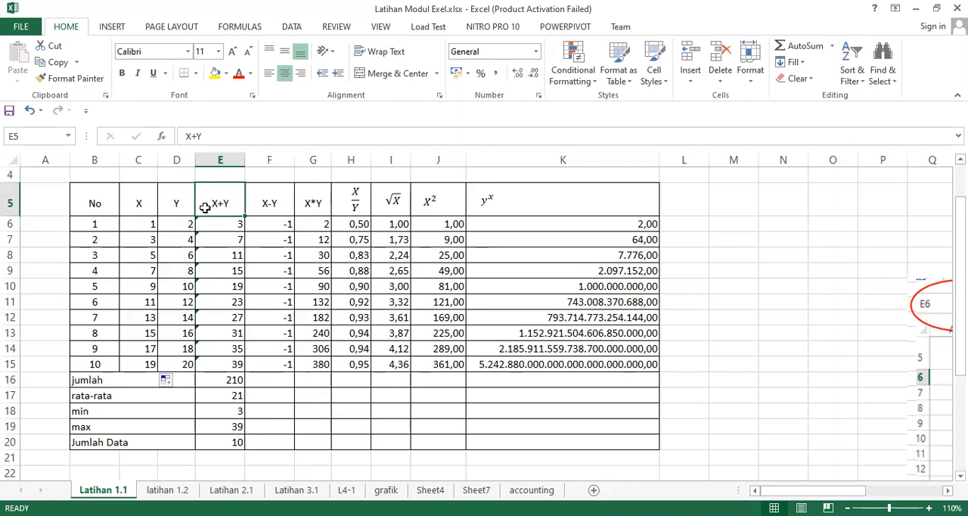
click(216, 227)
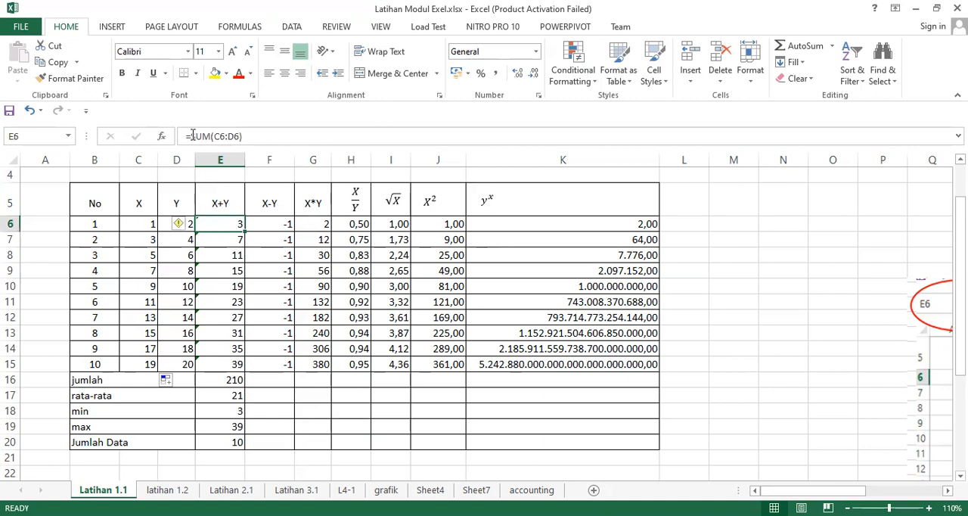
text(=)
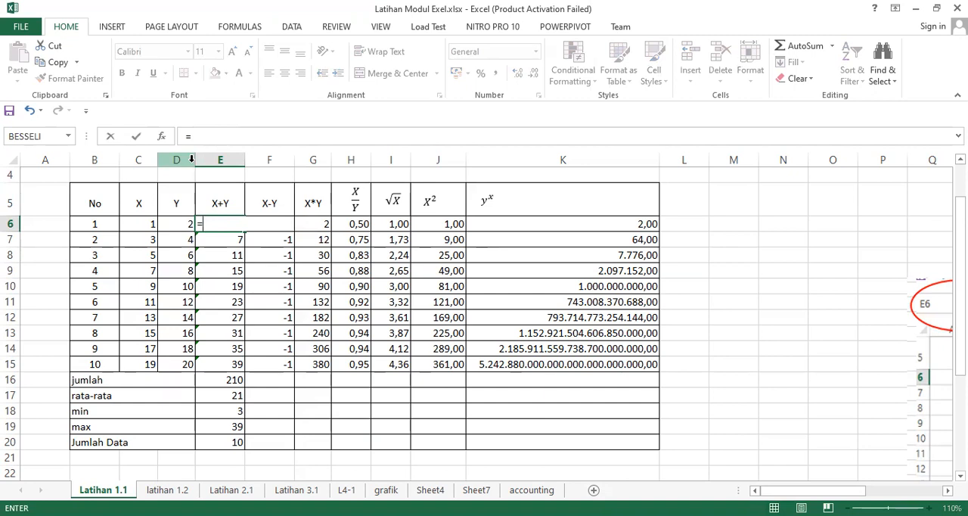
text(sum)
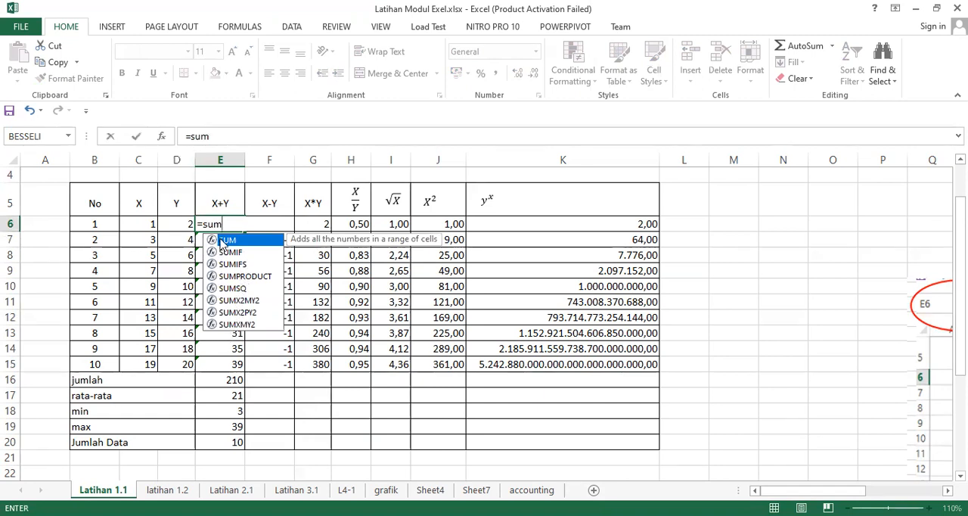
double_click(231, 240)
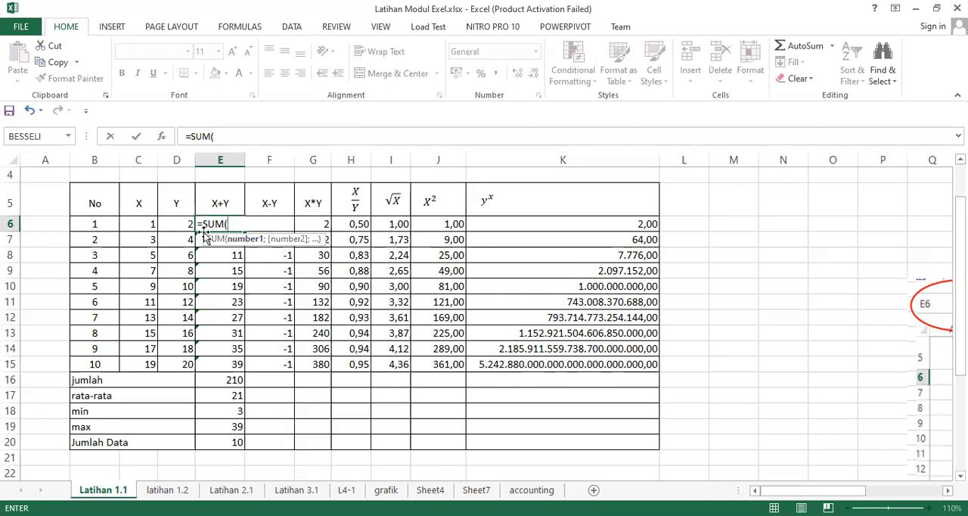
click(145, 226)
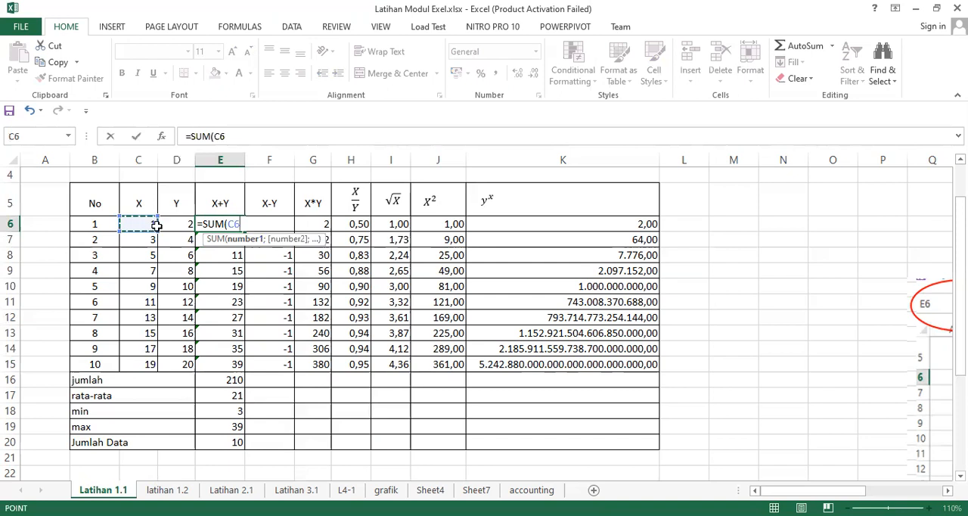
drag(156, 225, 163, 228)
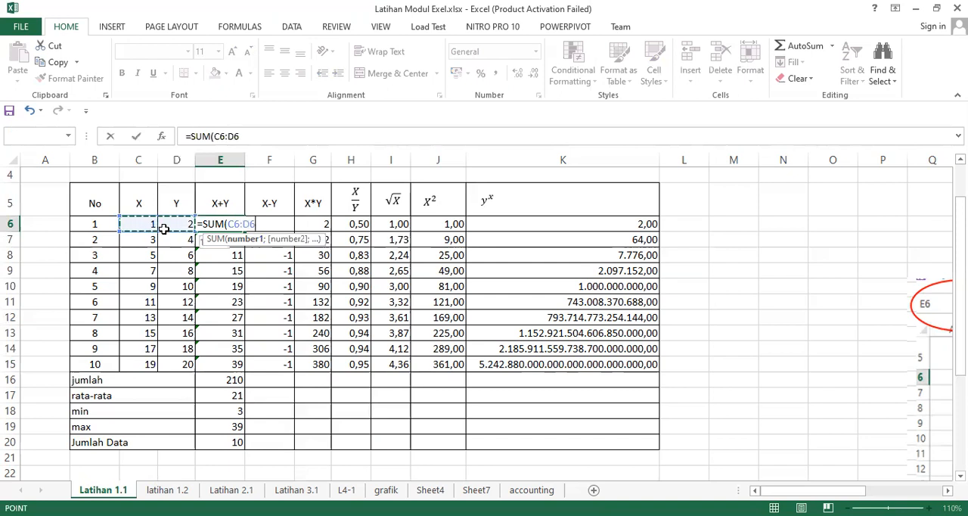
click(164, 231)
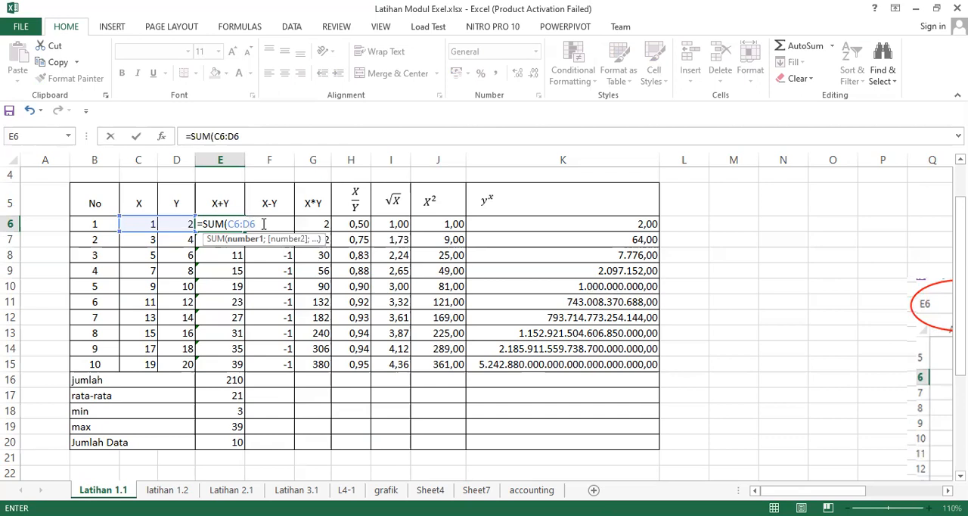
text())
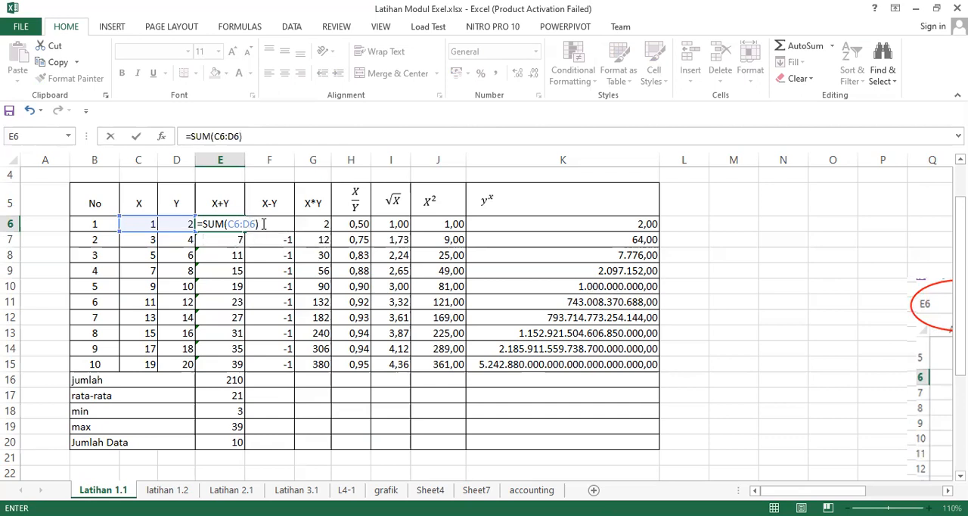
key(Return)
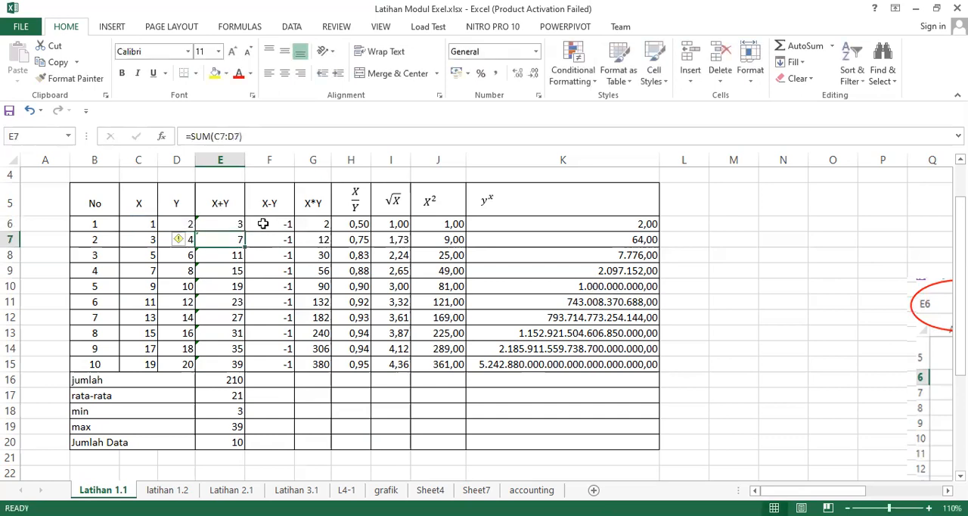
Step: Clear the contents of F6:J15 and of the X+Y cells E7:E15
drag(260, 223, 437, 366)
drag(438, 363, 438, 363)
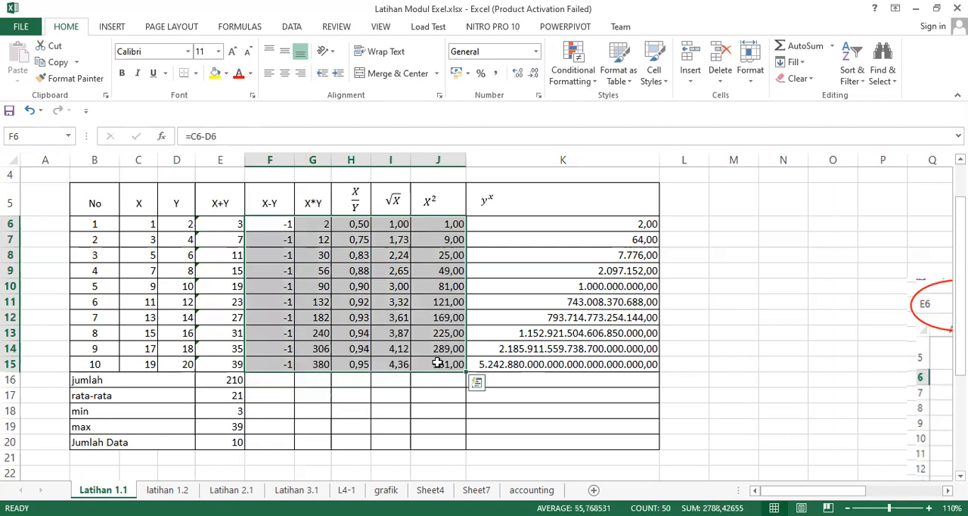
key(Delete)
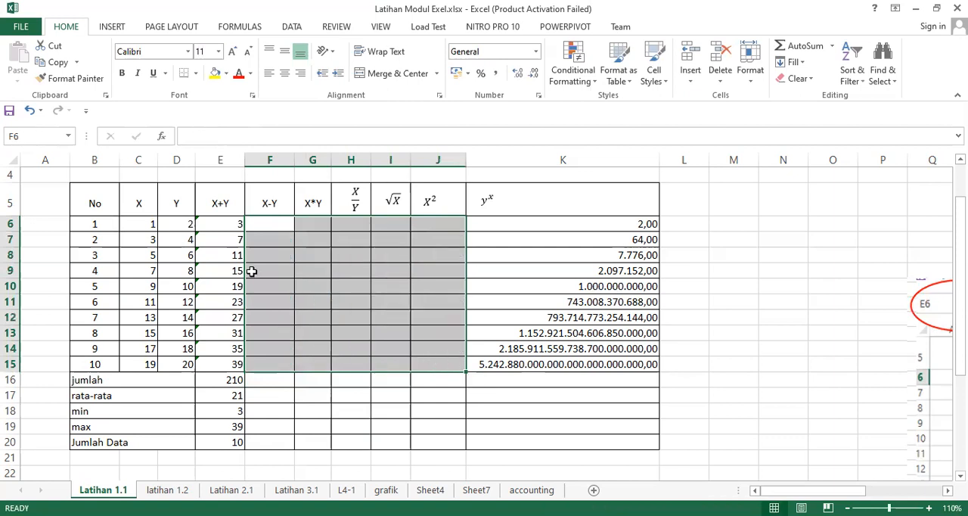
drag(231, 242, 234, 364)
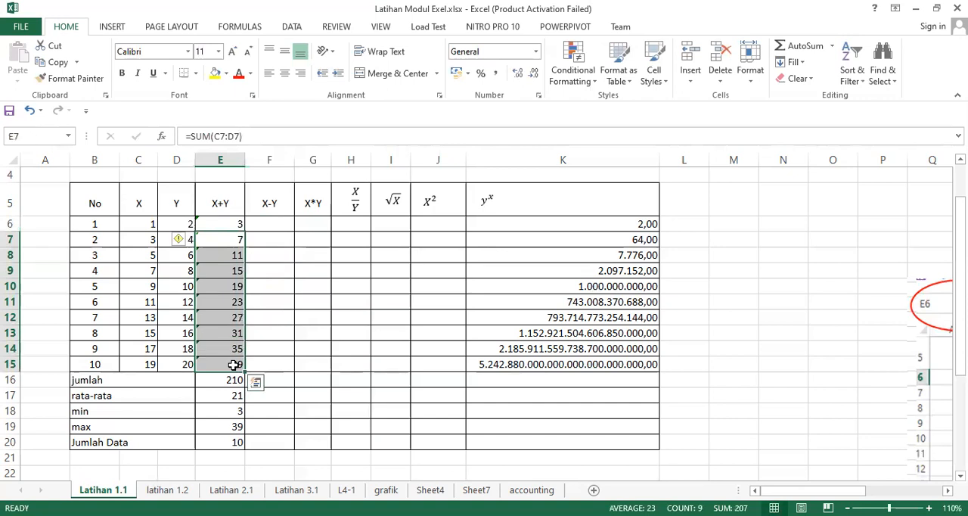
key(Delete)
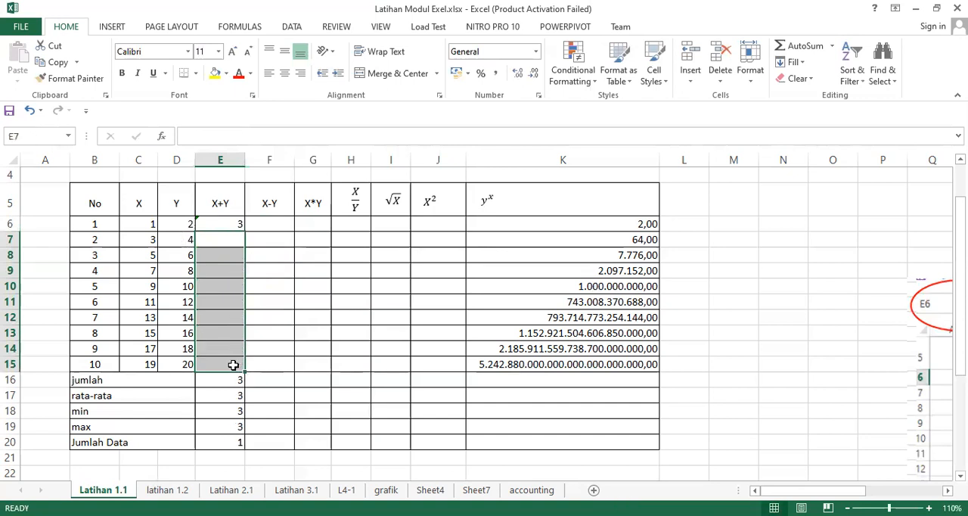
Step: Copy the SUM formula from E6 down through E15 and check the copied formulas in the X+Y column
click(230, 224)
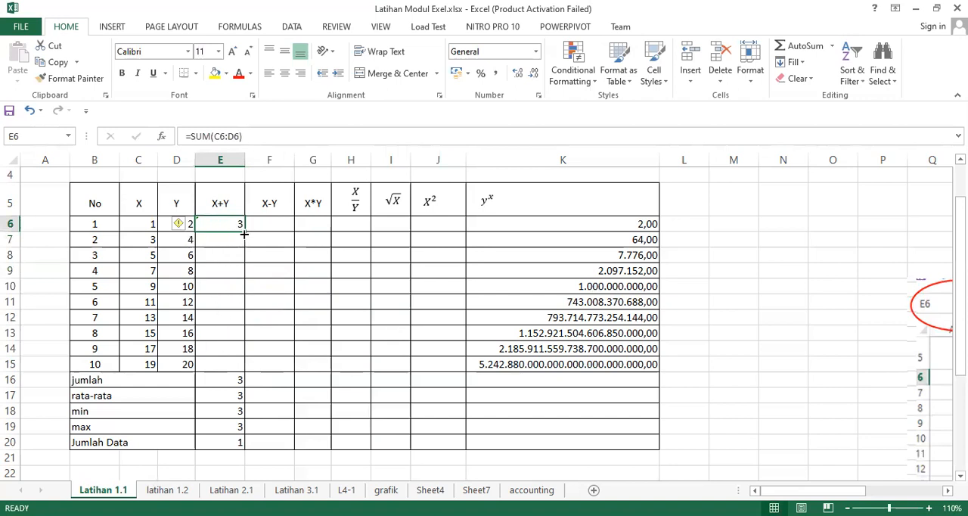
drag(243, 231, 235, 363)
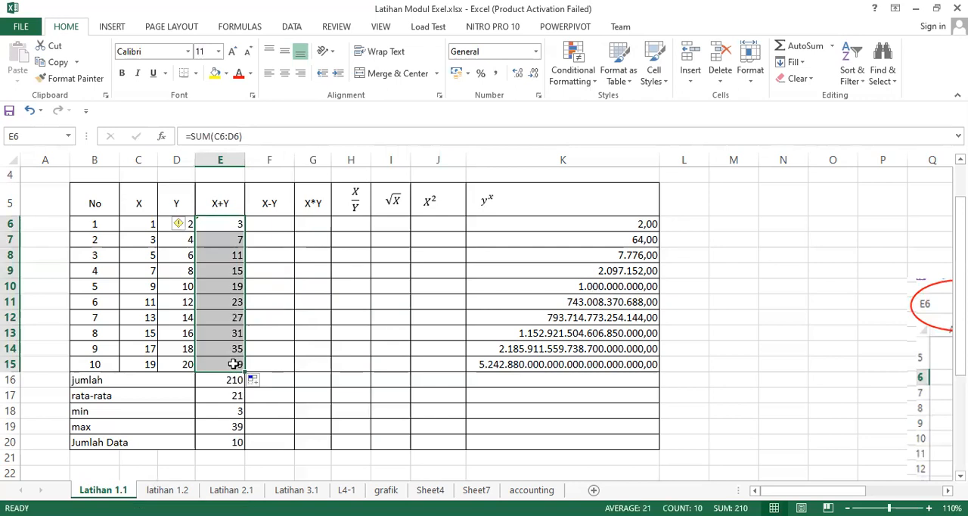
click(219, 239)
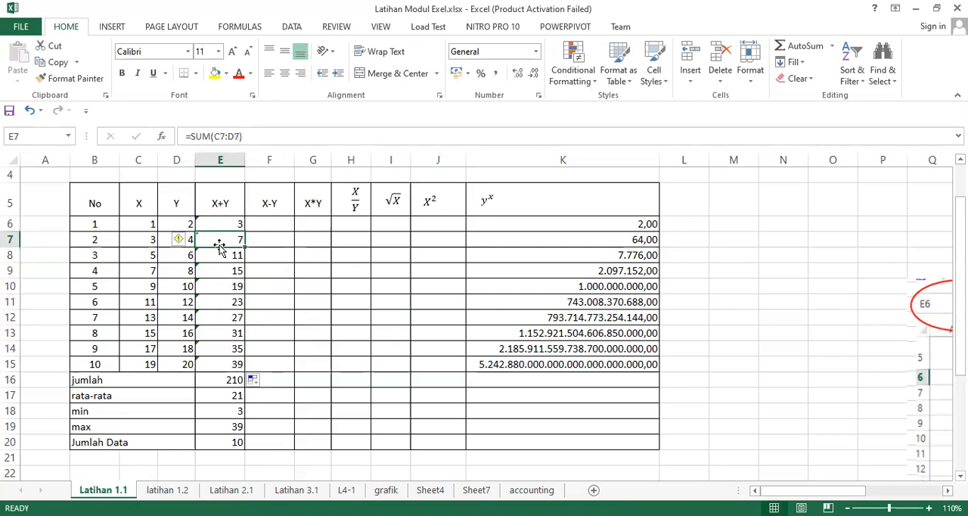
key(Down)
key(Down)
key(Down)
key(Down)
key(Down)
key(Up)
key(Up)
key(Up)
key(Up)
key(Up)
key(Up)
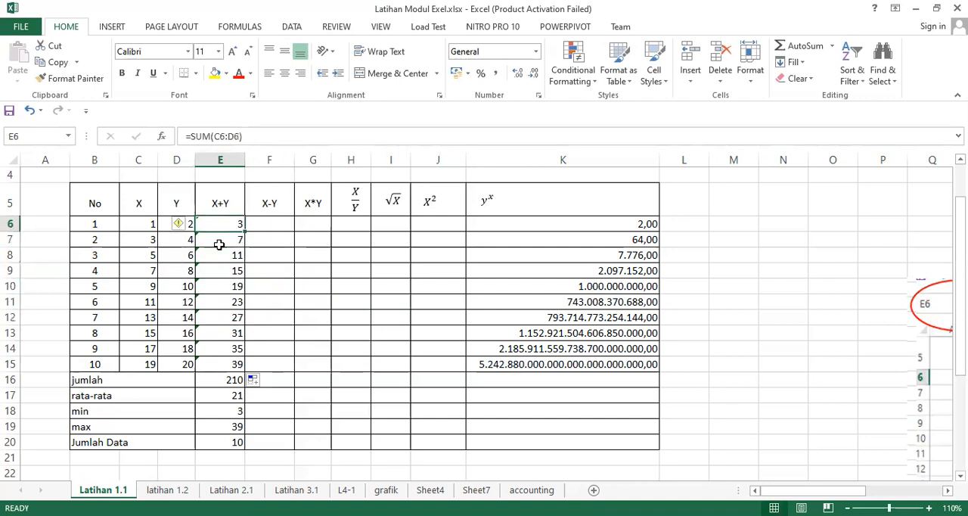
Step: Enter the formula =C6-D6 in F6 for the first X-Y value
key(Right)
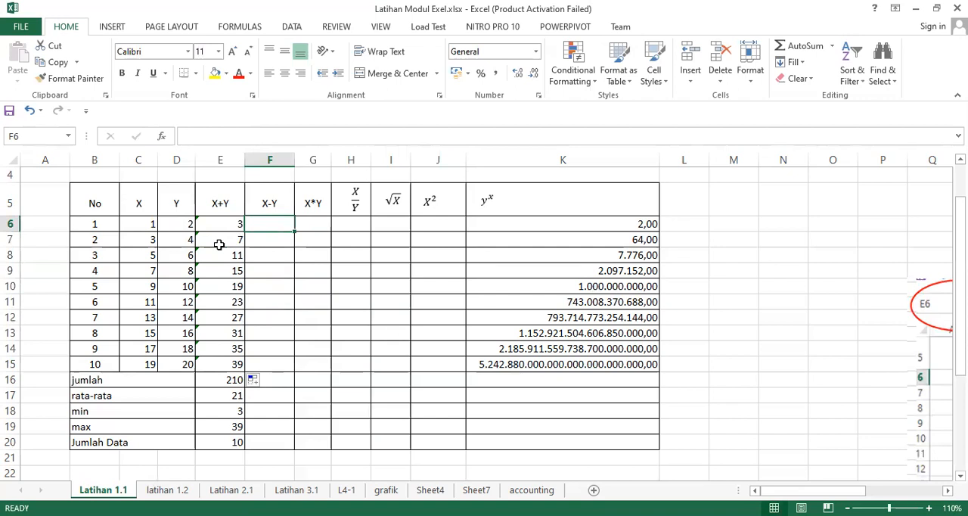
text(=)
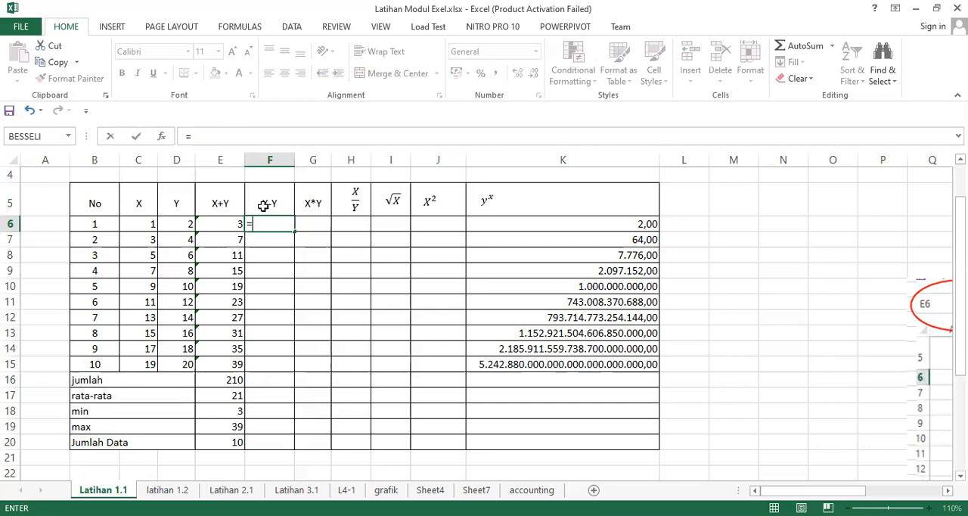
click(140, 226)
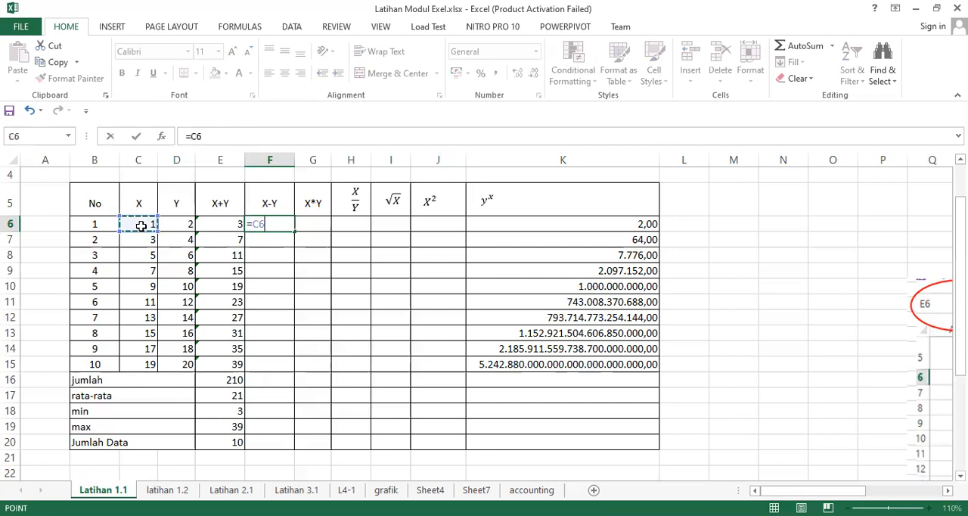
text(-)
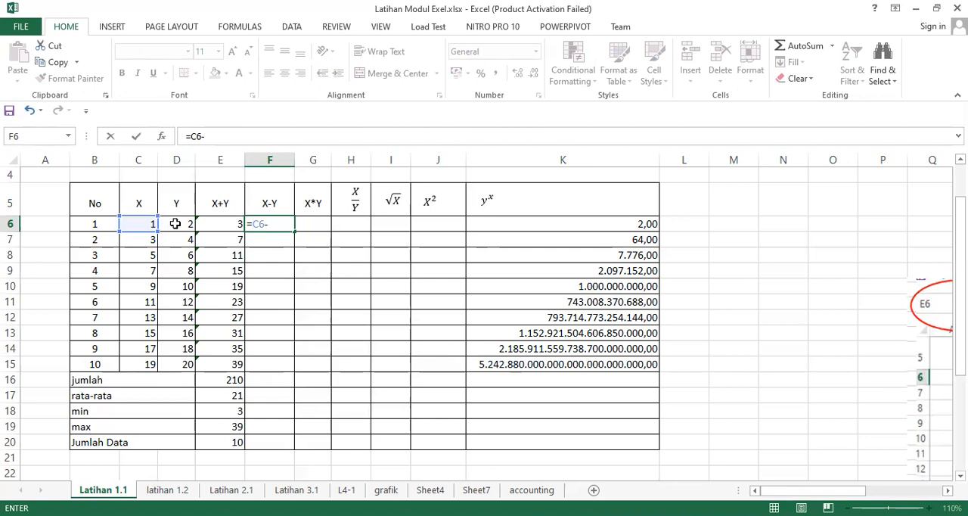
click(174, 223)
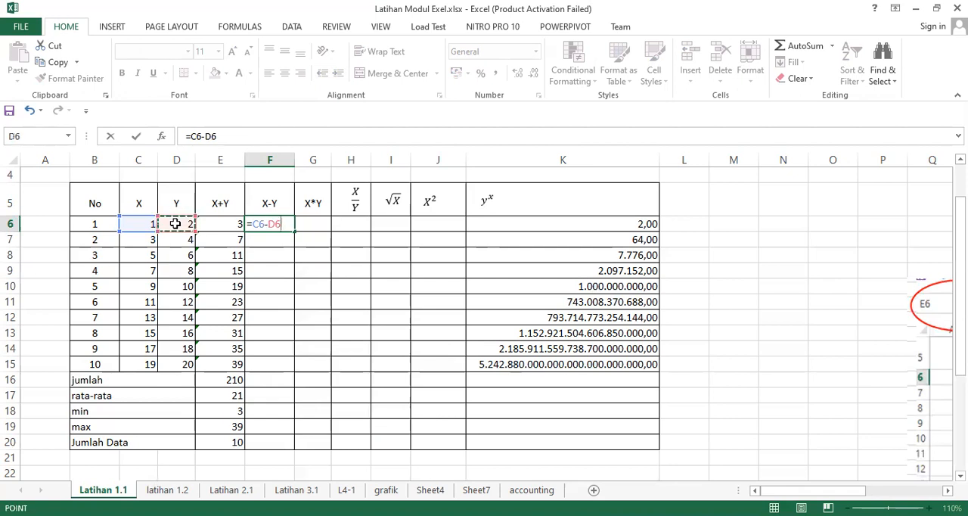
key(Return)
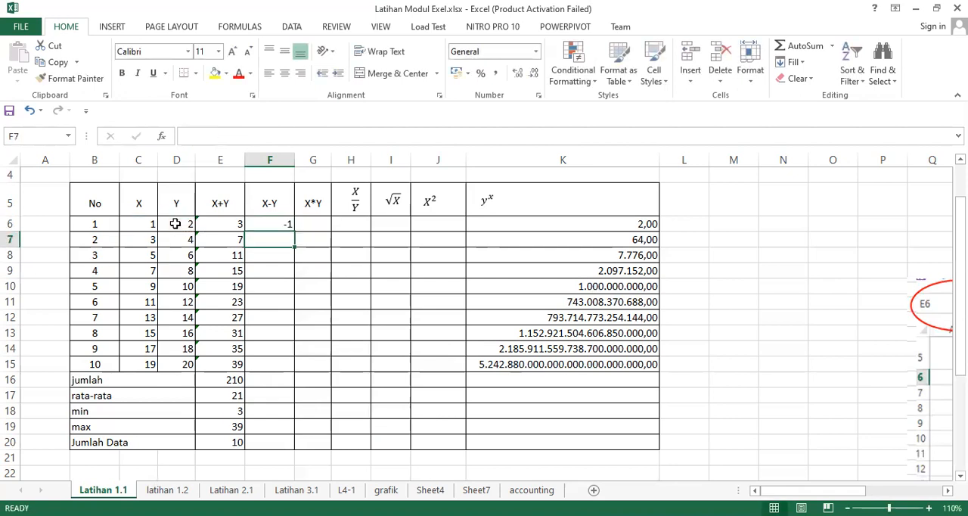
Step: Copy the subtraction formula from F6 down through F15 and check the formula in the last row
click(270, 227)
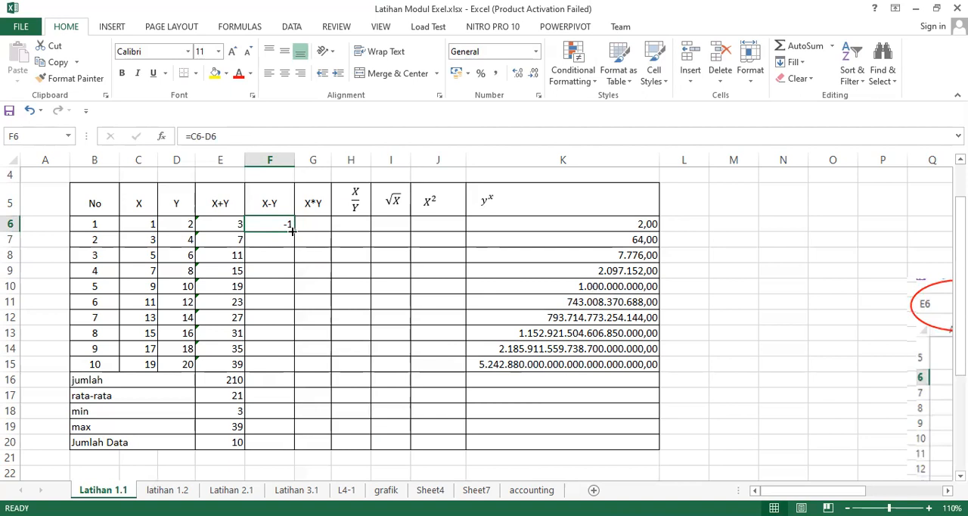
drag(292, 231, 288, 378)
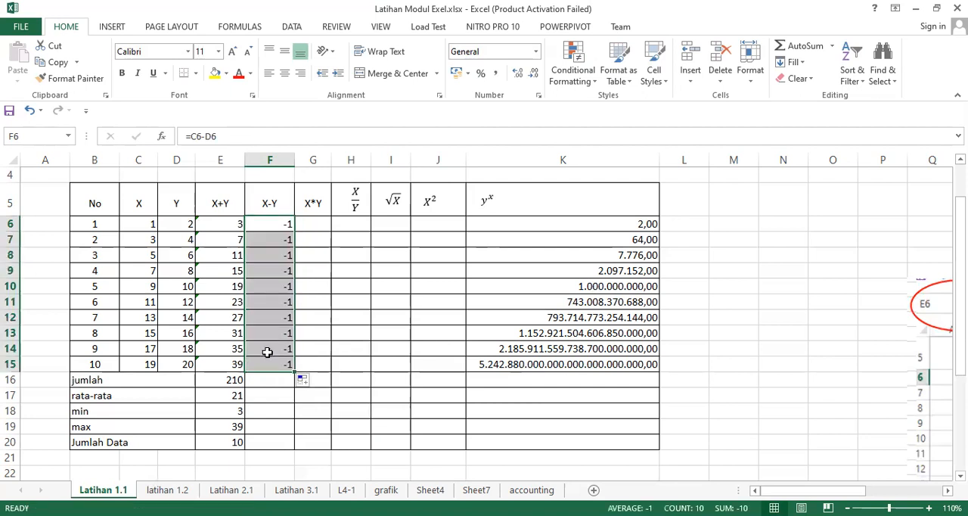
click(288, 366)
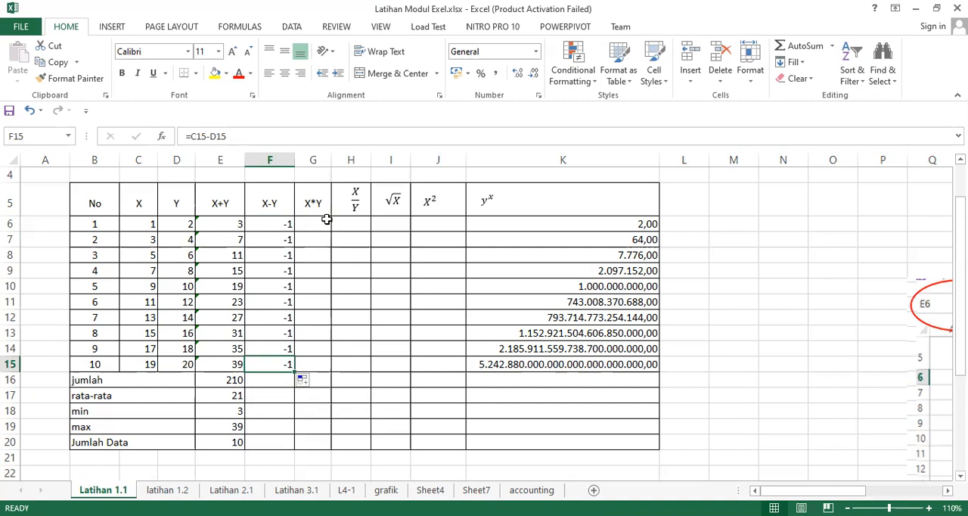
Step: Enter the formula =C6*D6 in G6 and copy it down the X*Y column through G15
click(303, 225)
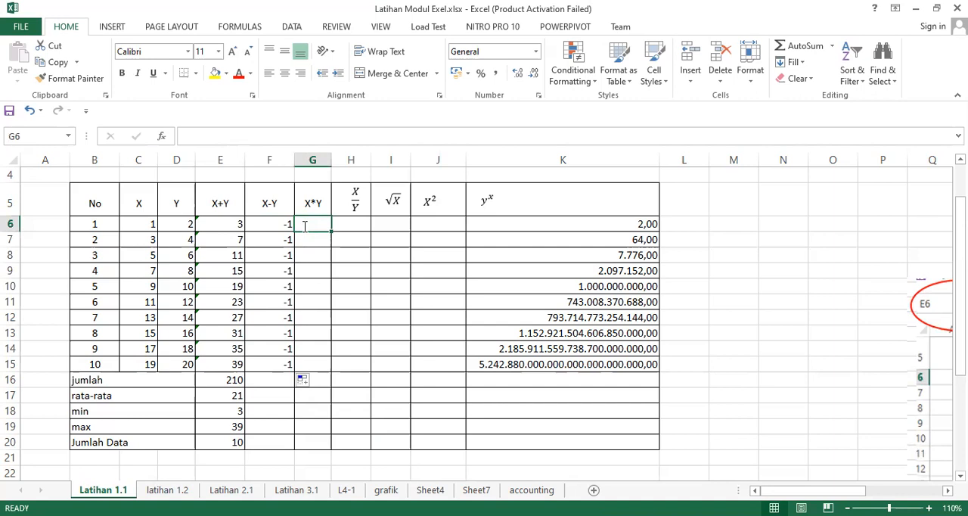
text(=)
click(152, 225)
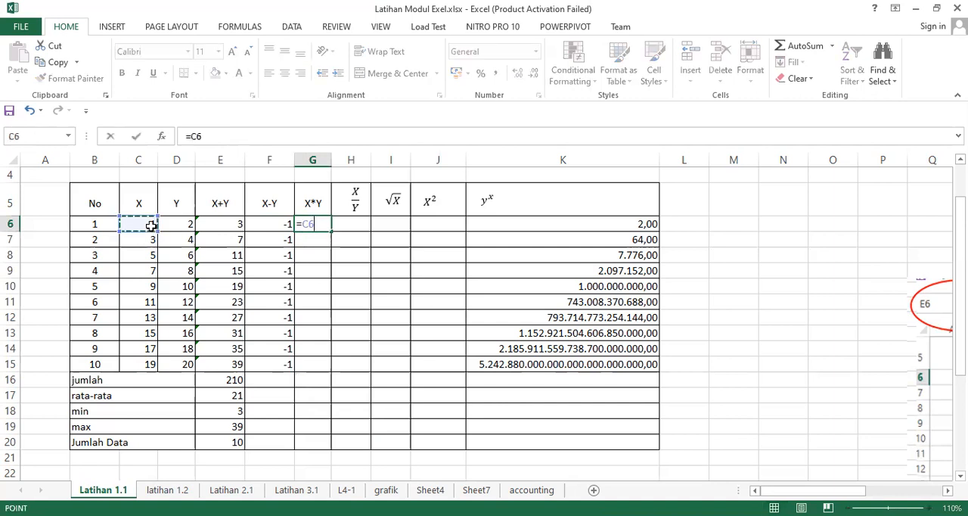
text(*)
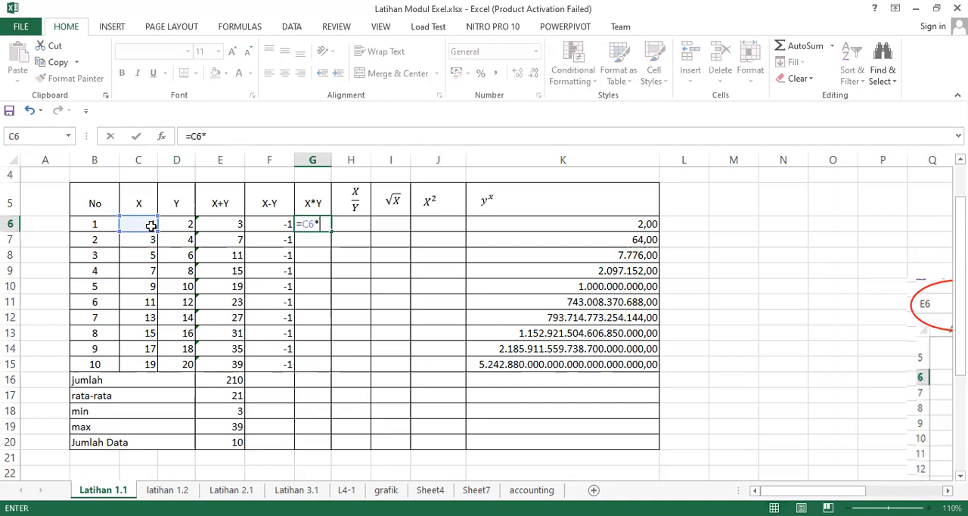
click(182, 225)
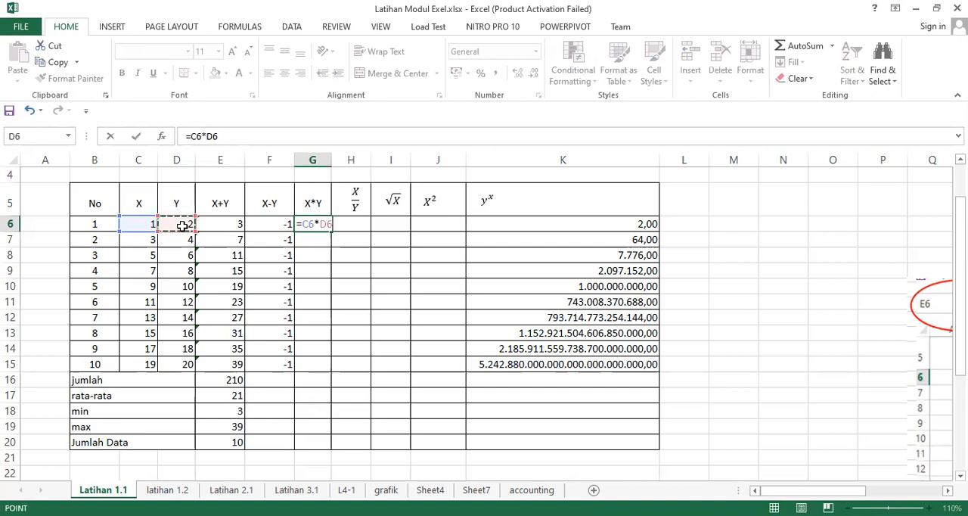
key(Return)
click(314, 224)
drag(331, 231, 322, 371)
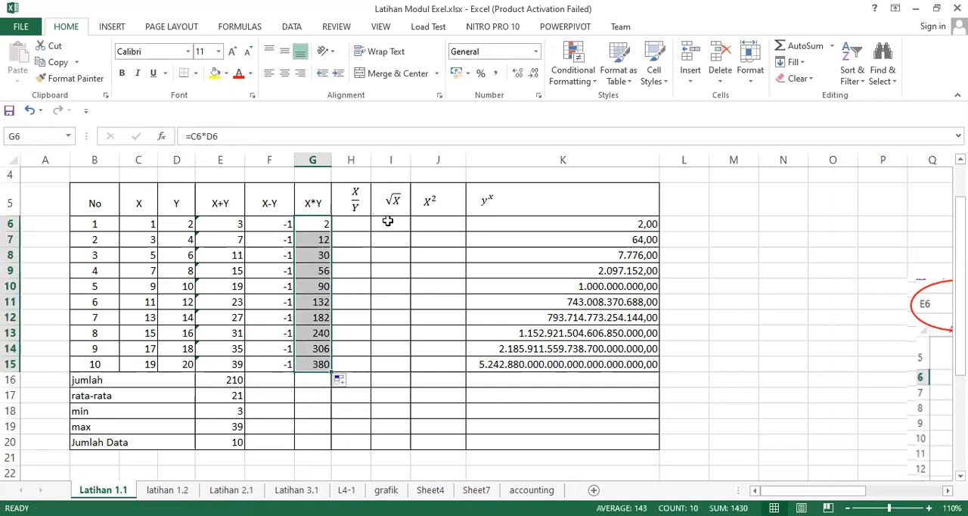
Step: Enter the formula =SQRT(C6) in I6 for the first square root of X
click(385, 220)
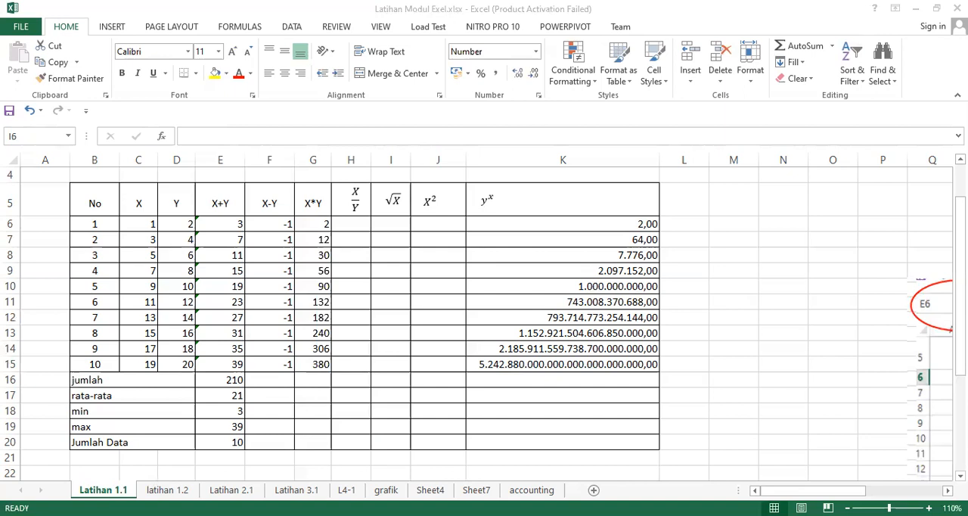
click(396, 236)
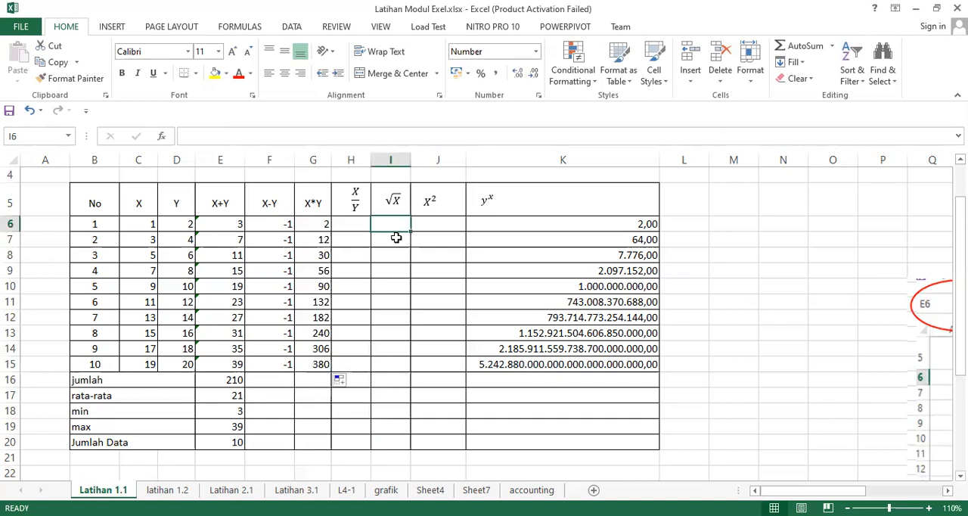
text(=)
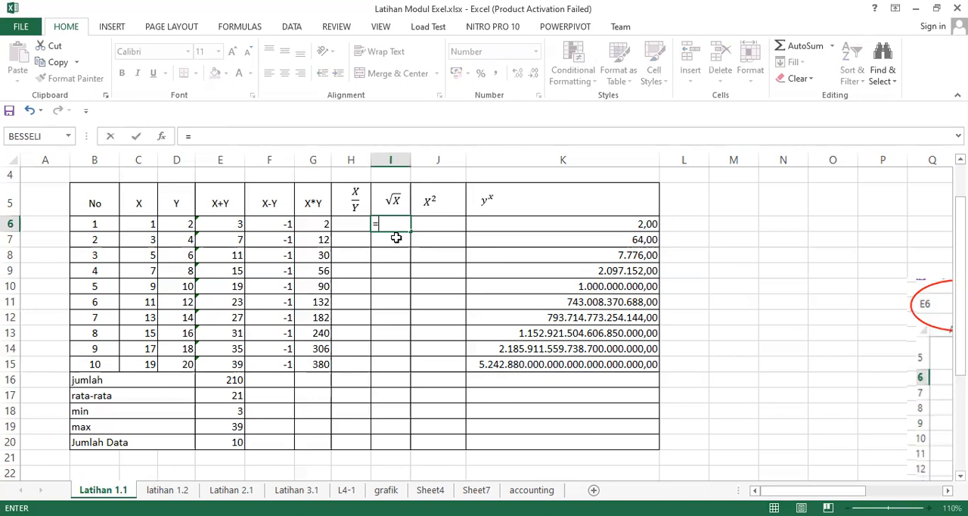
text(sq)
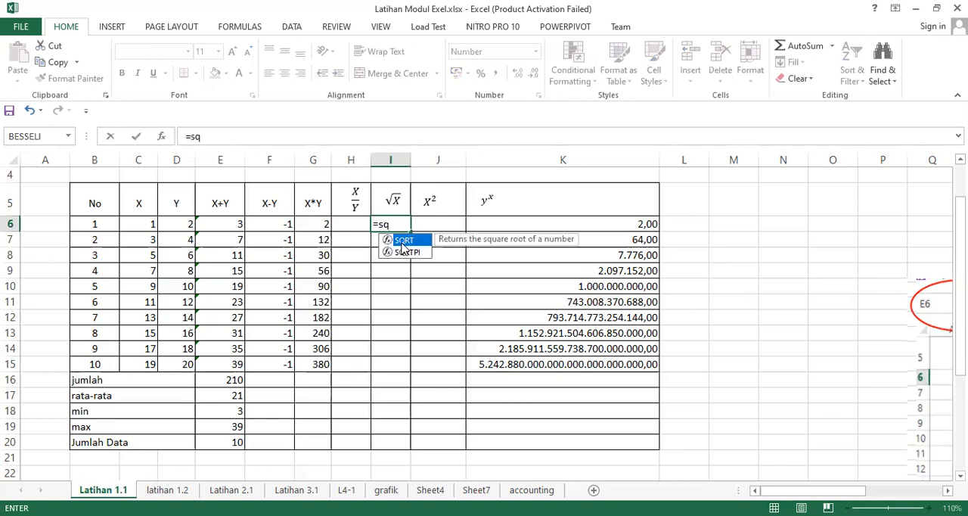
double_click(403, 241)
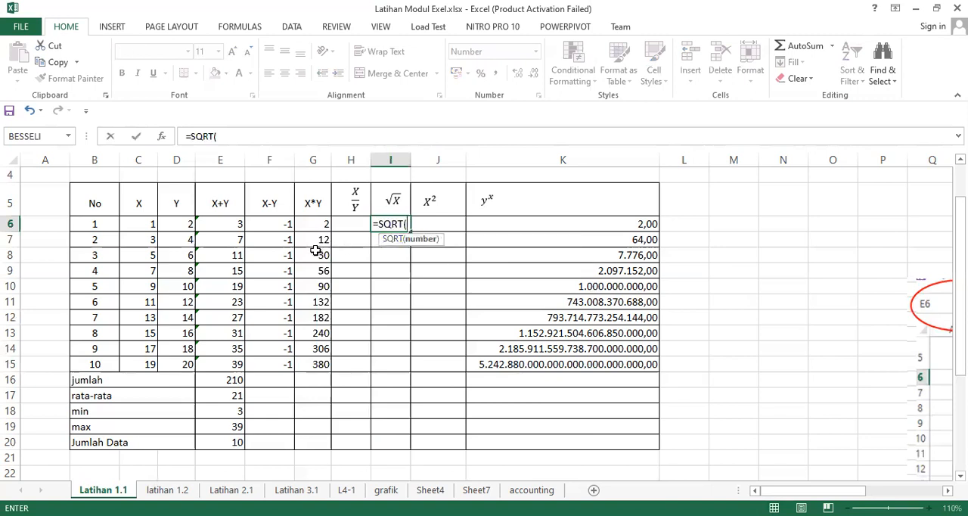
click(151, 224)
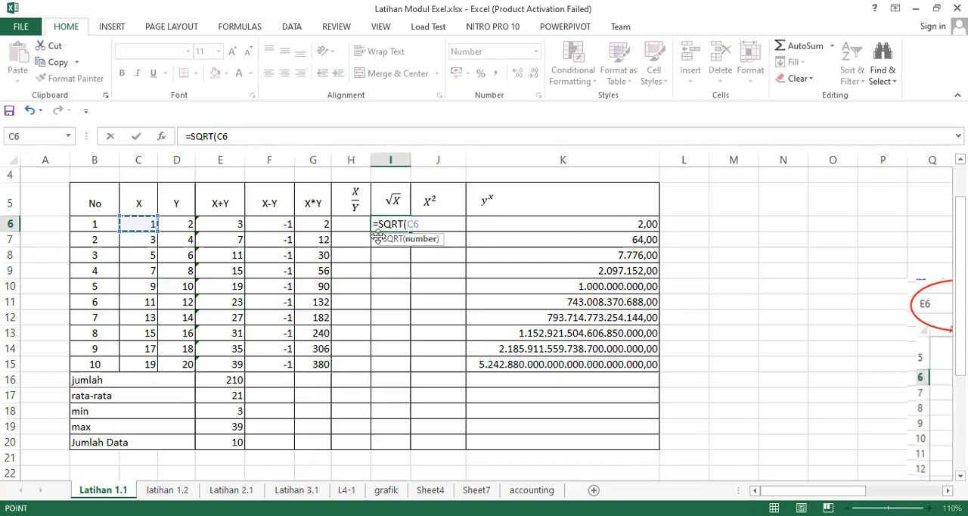
text())
key(Return)
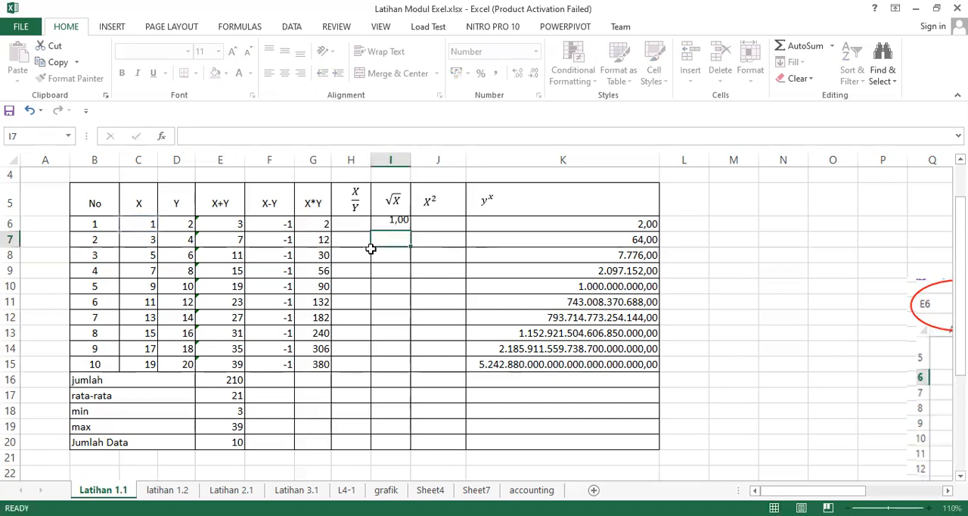
Step: Enter the formula =C6^2 in J6 and copy the formulas in I6:J6 down through row 15
click(432, 221)
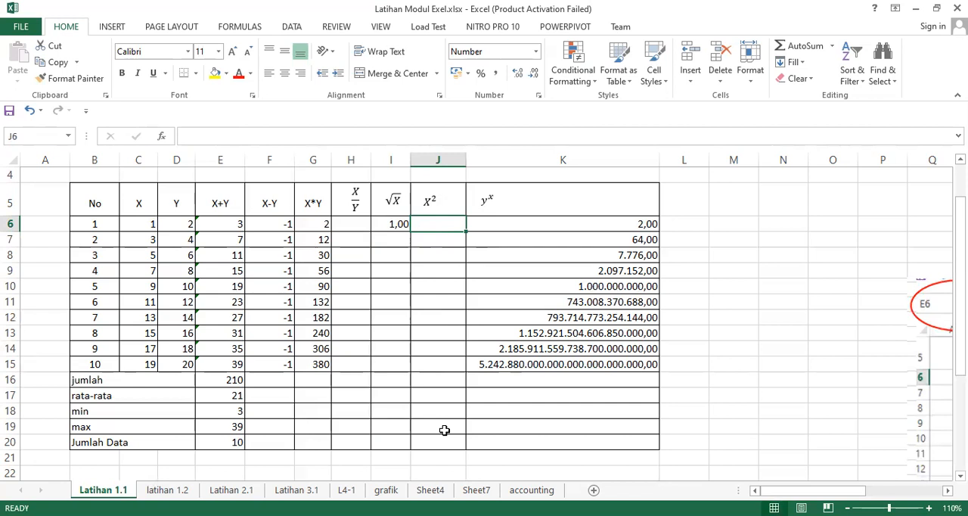
text(=)
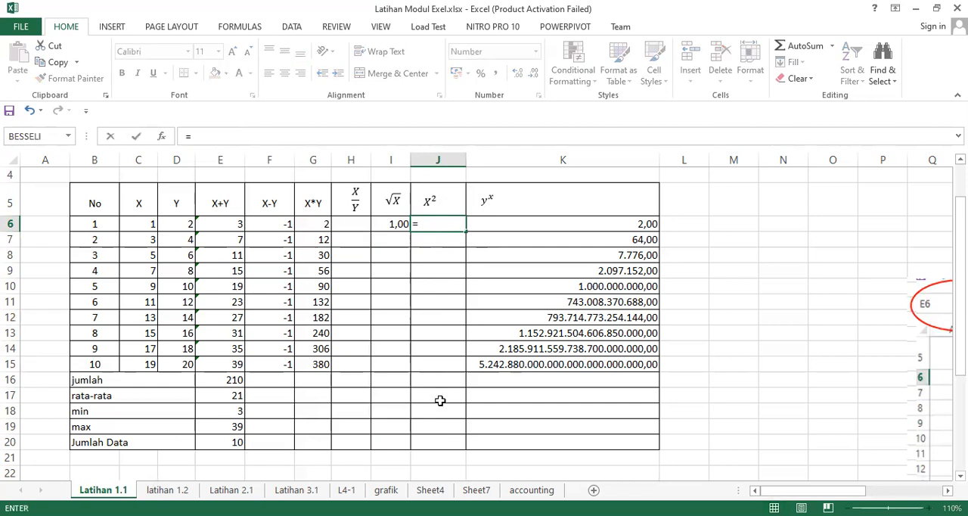
click(152, 224)
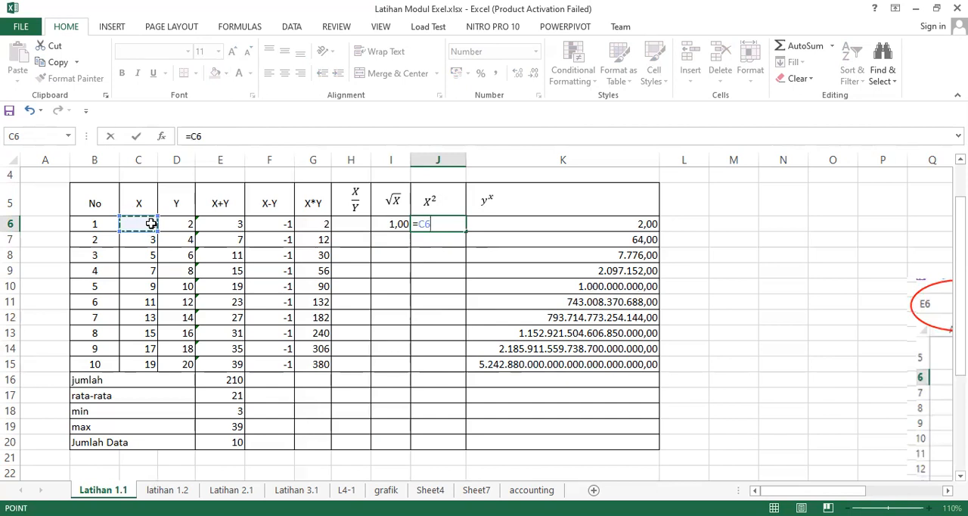
text(^2)
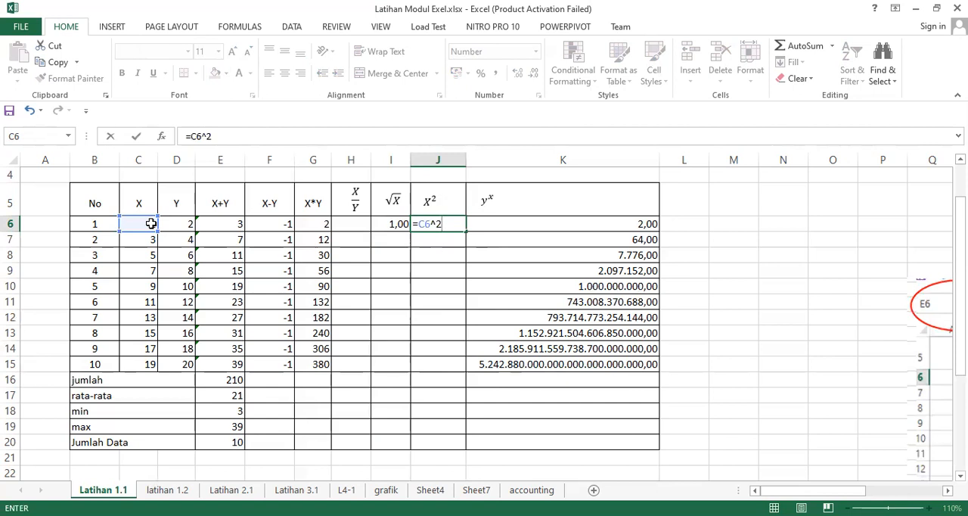
key(Return)
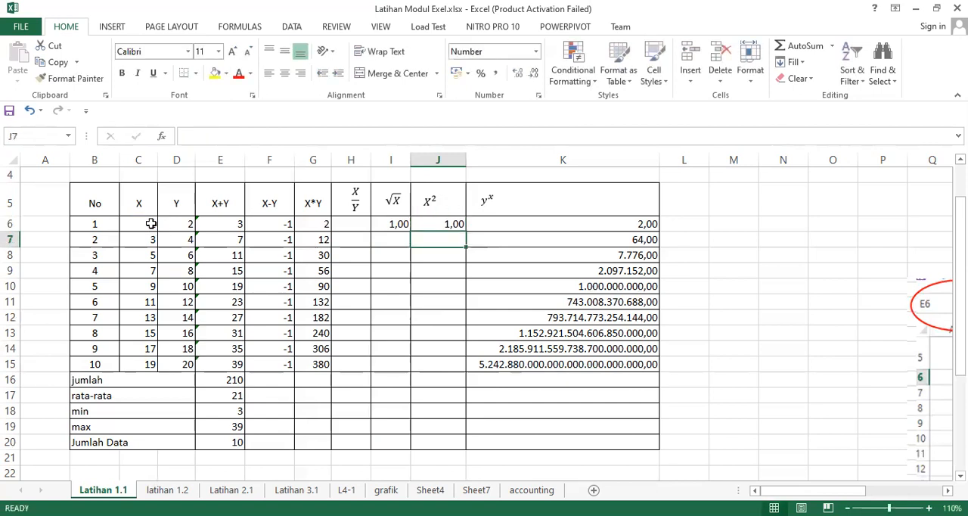
click(436, 225)
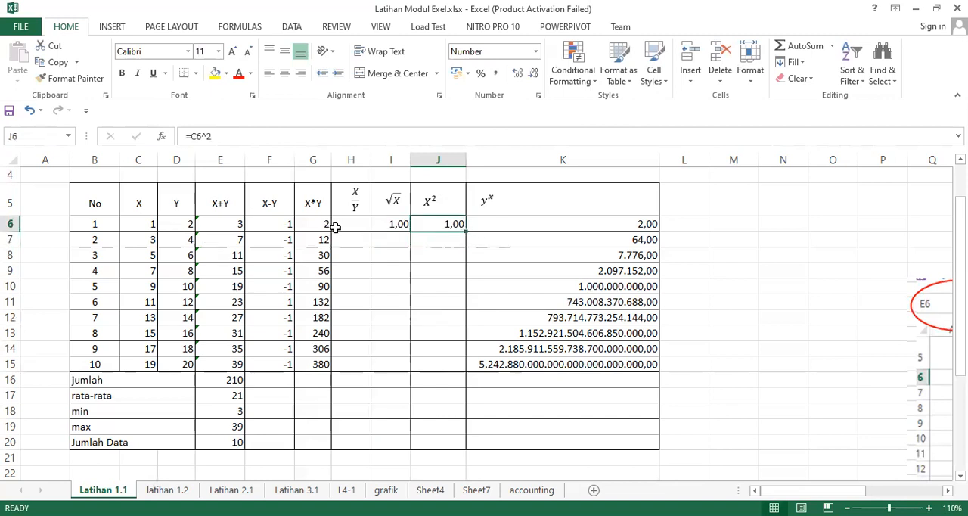
drag(395, 224, 460, 367)
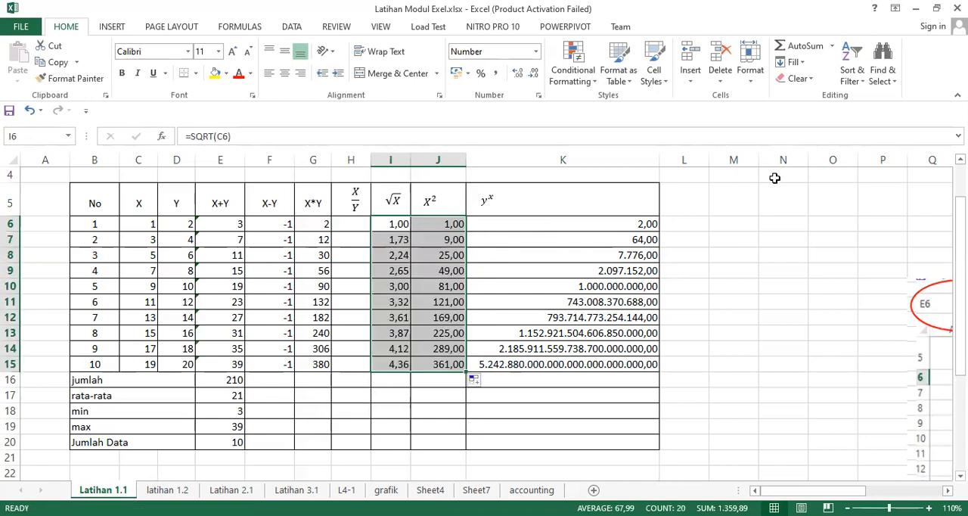
Step: Examine the power formula in K6 and its cell references to Y and X
click(627, 226)
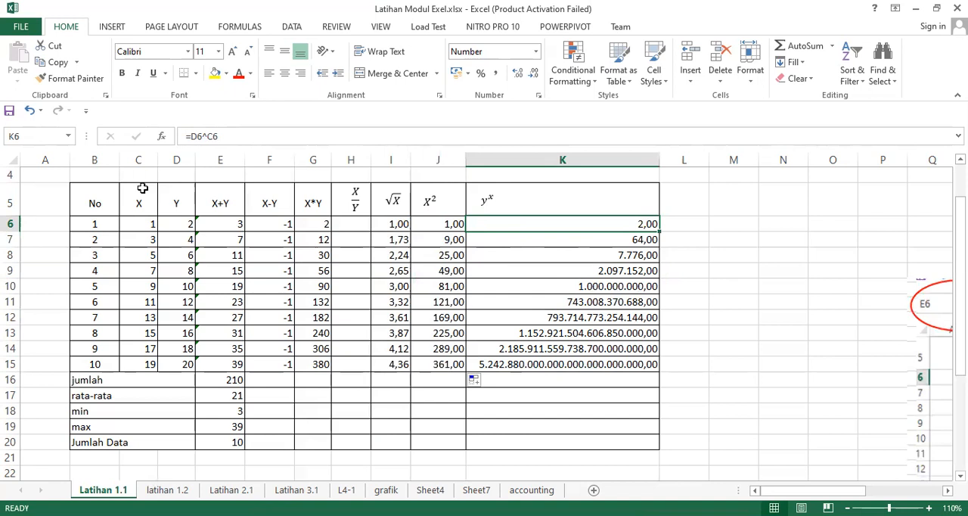
click(231, 136)
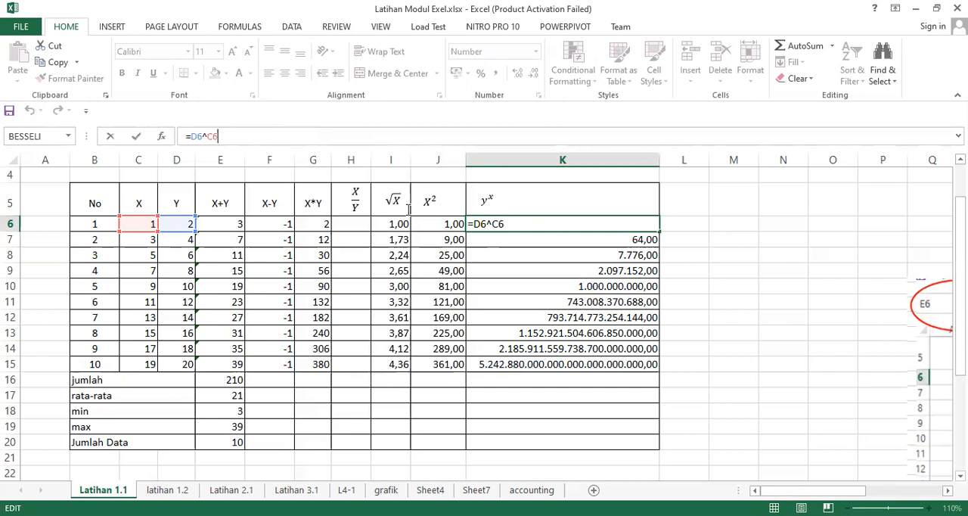
key(Return)
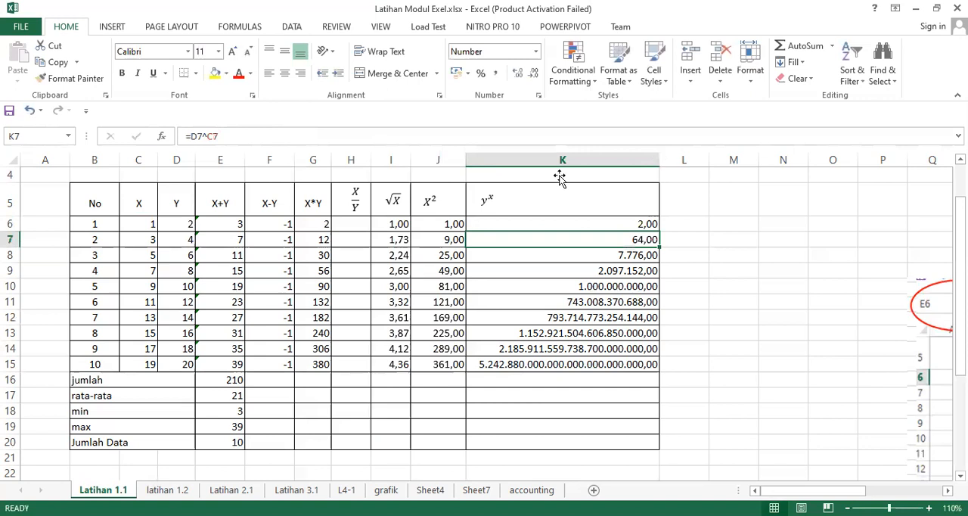
Step: Narrow column K, and widen it again until its longest numbers fit in the cells
drag(660, 160, 559, 176)
click(559, 176)
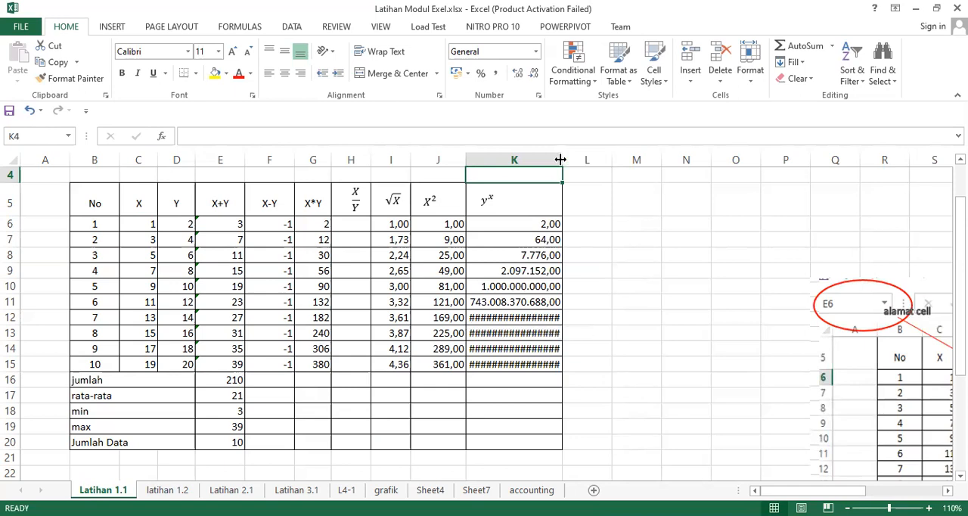
drag(600, 160, 632, 164)
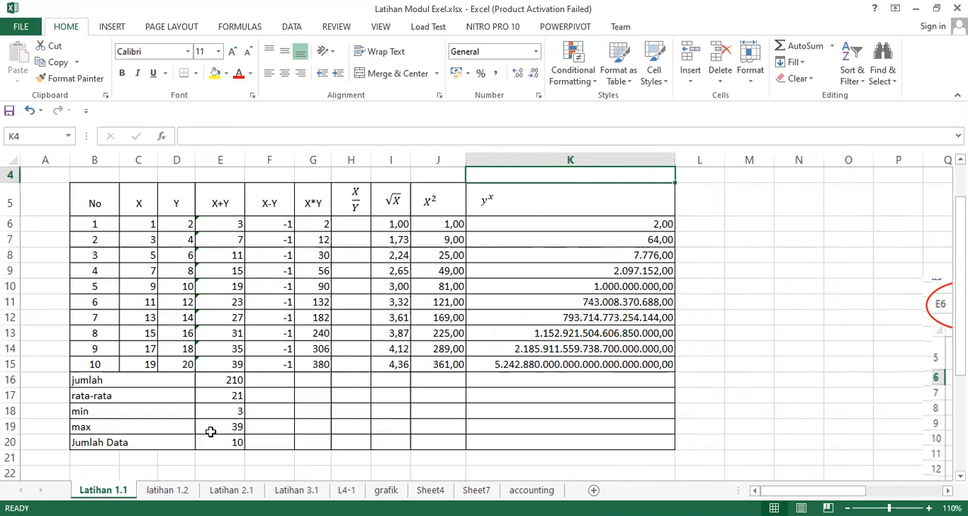
Step: Examine the jumlah formula in E16 and the range it references
click(230, 381)
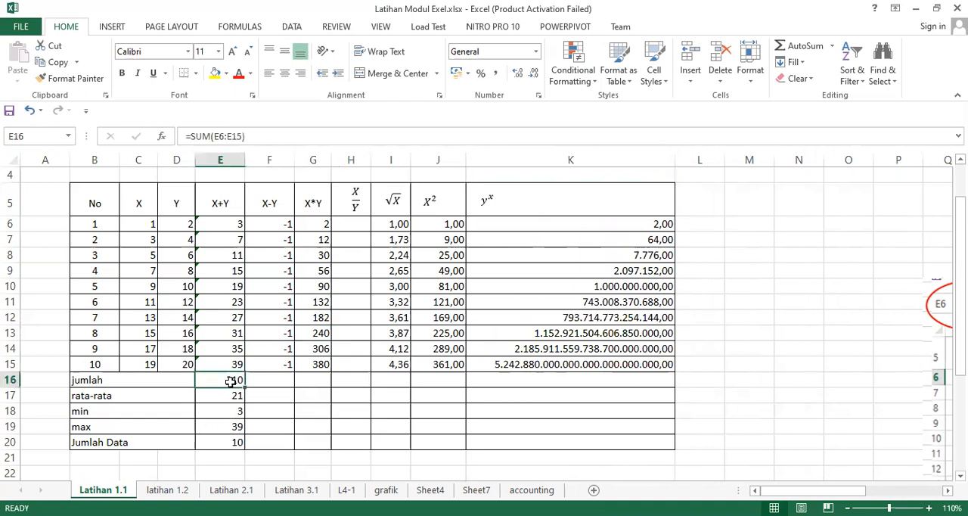
double_click(231, 381)
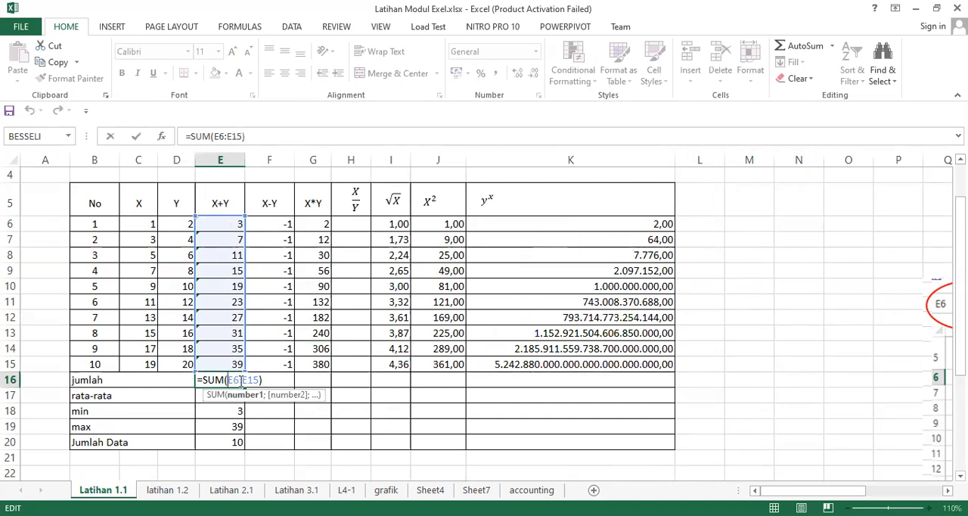
key(ctrl+Return)
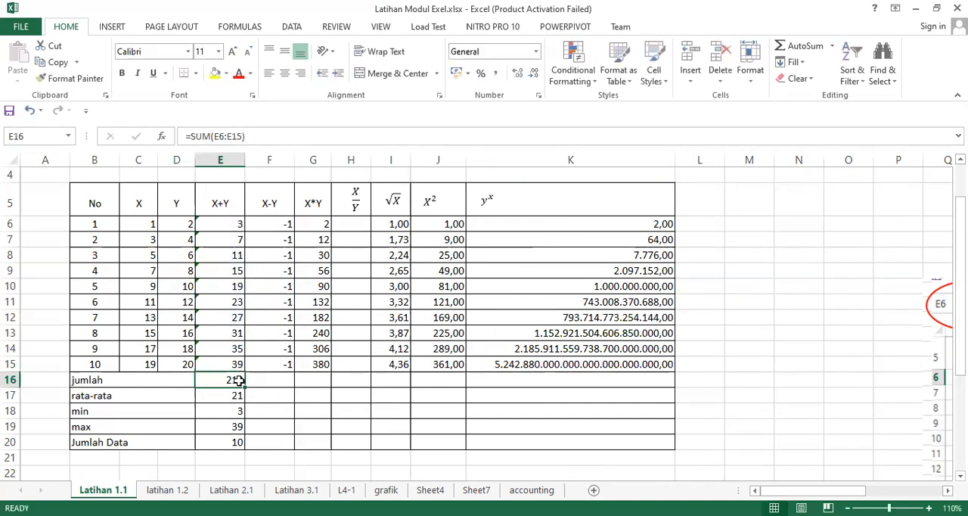
Step: Clear the jumlah cell E16 and re-enter its formula as =SUM(E6:E15)
key(Delete)
double_click(241, 379)
text(=s)
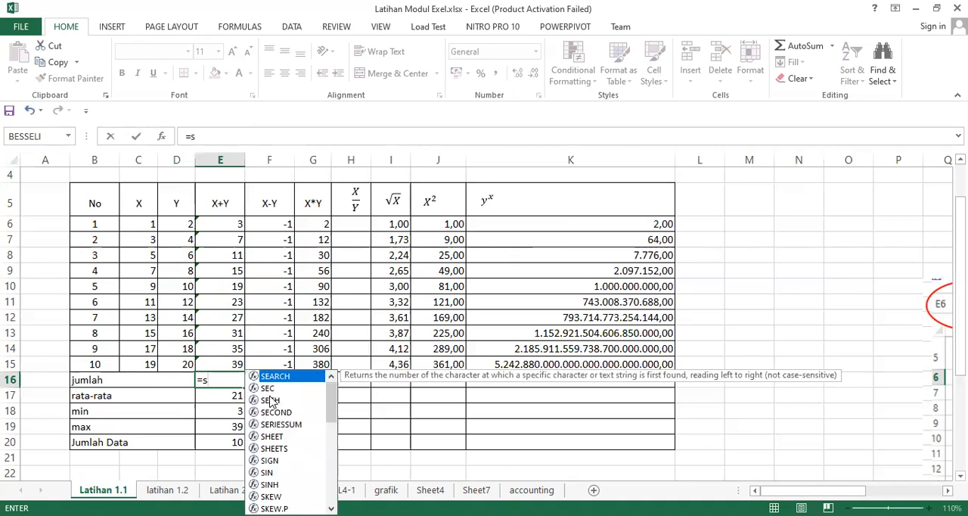
text(um)
key(Tab)
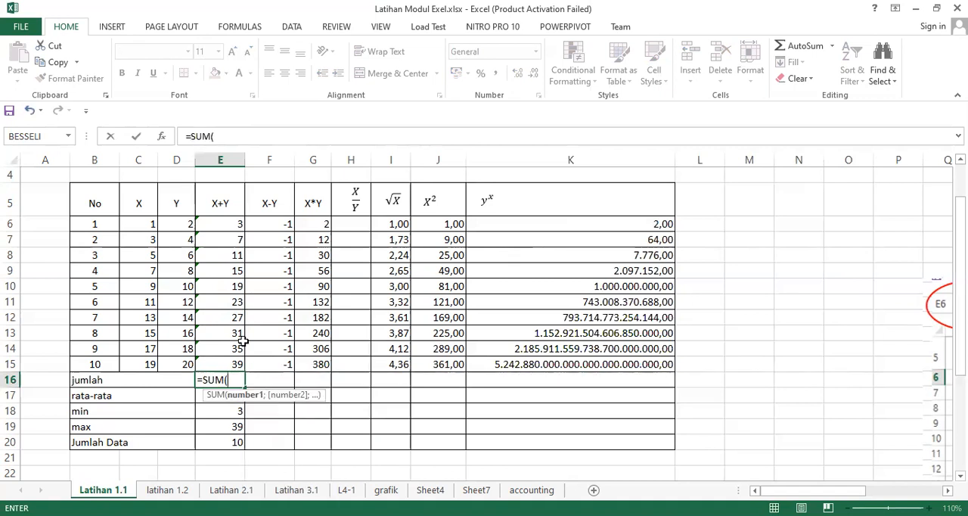
click(226, 221)
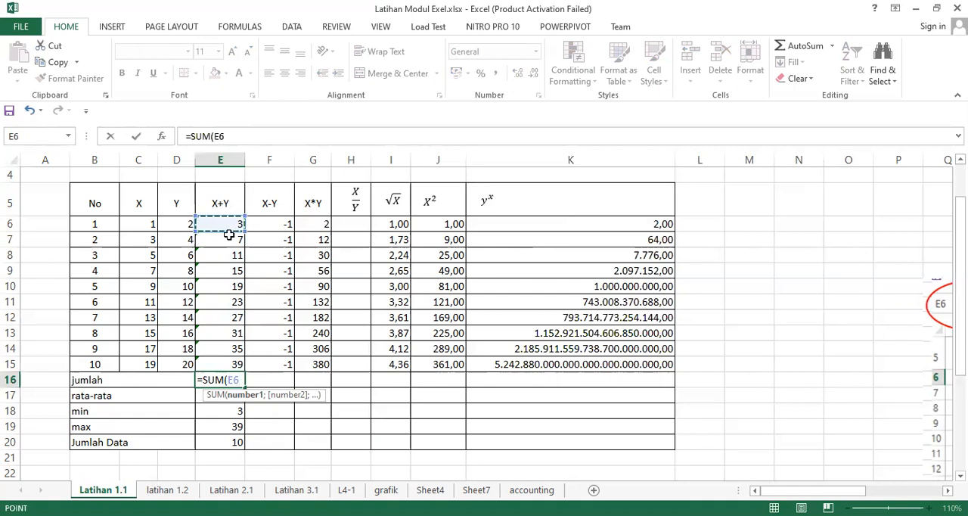
drag(229, 235, 235, 363)
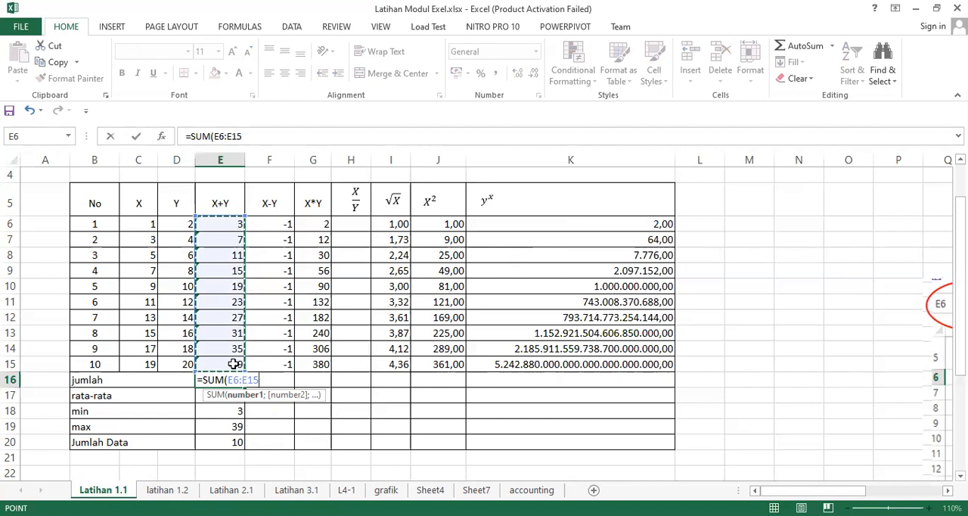
text())
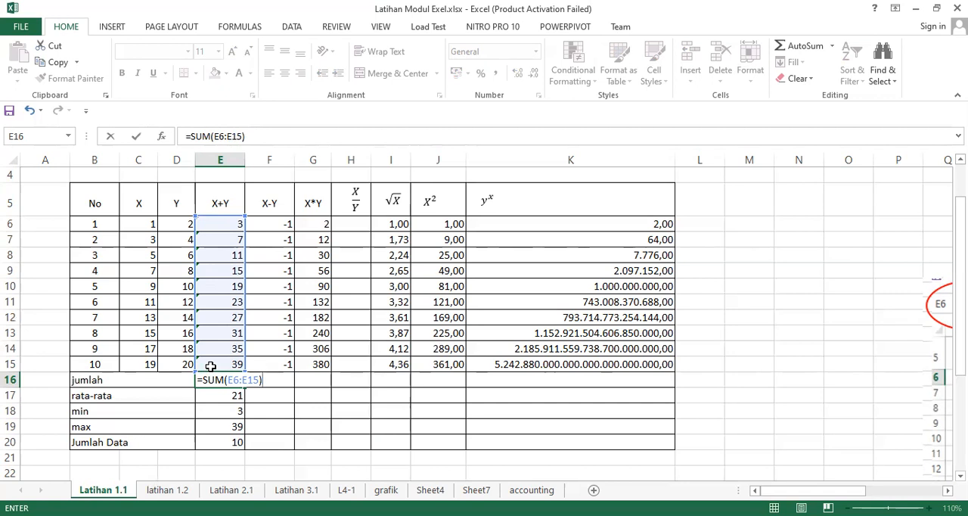
key(Return)
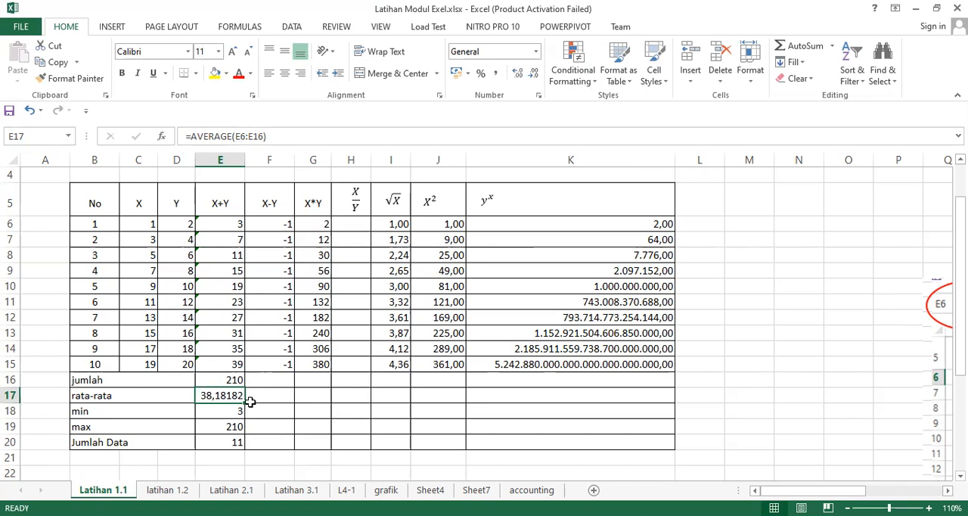
Step: Correct the rata-rata formula in E17 to =AVERAGE(E6:E15)
double_click(221, 399)
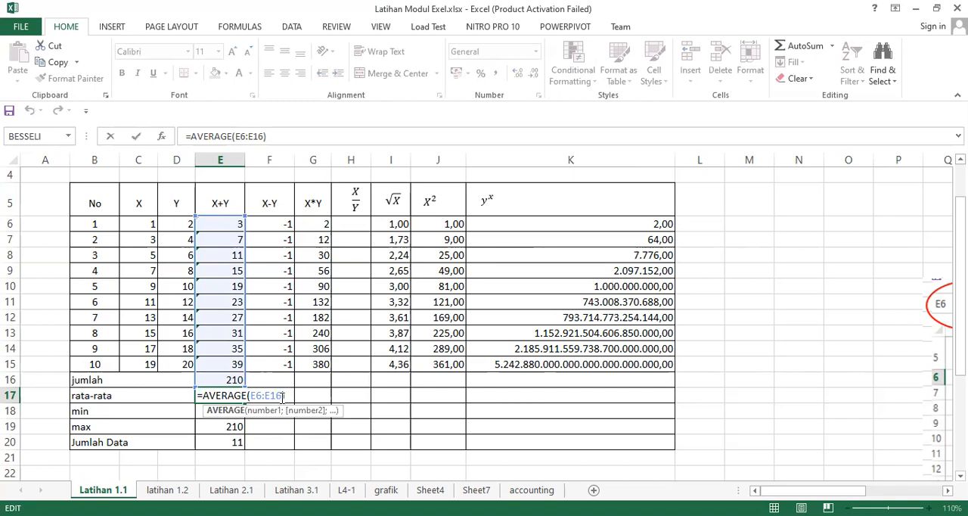
key(Left)
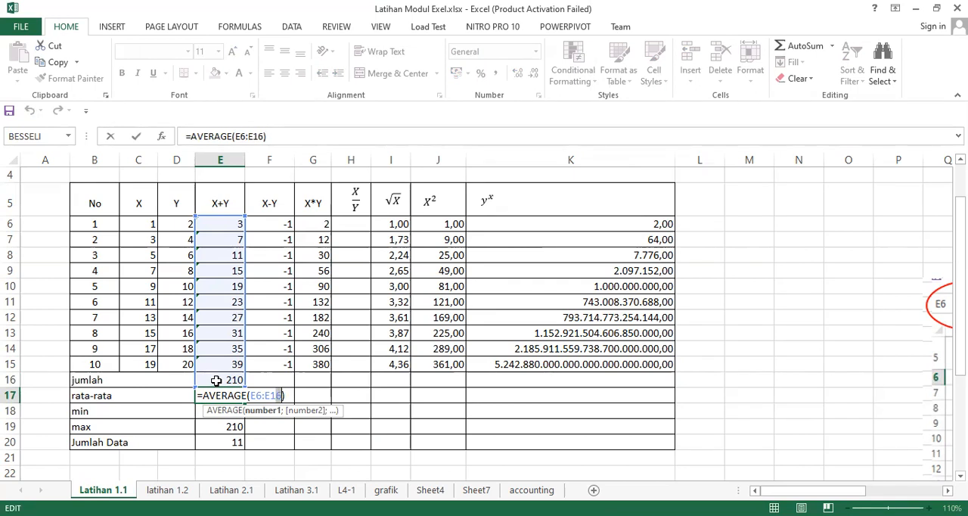
text(15)
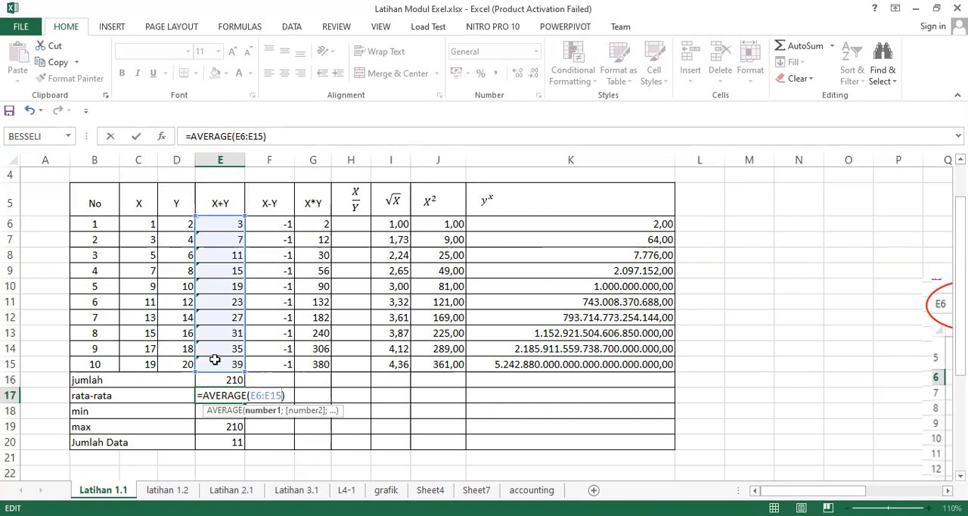
key(Return)
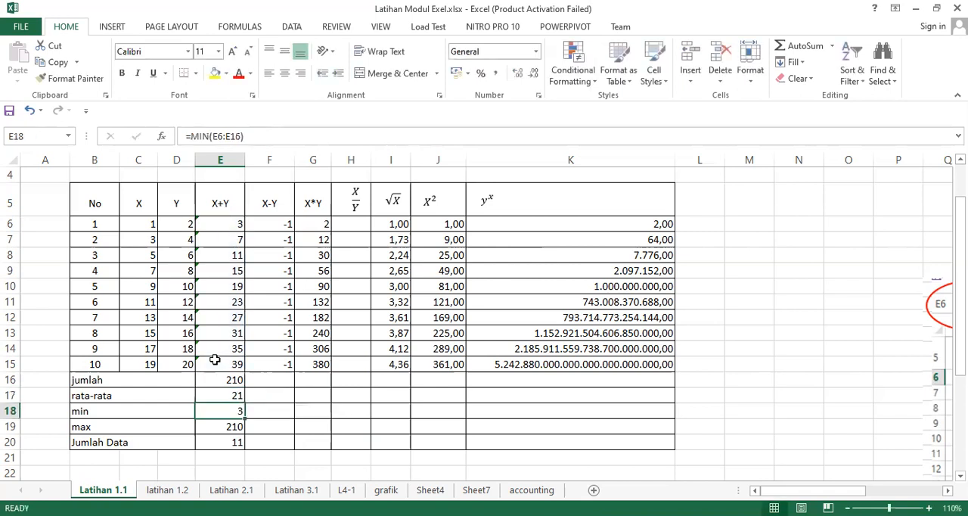
Step: Adjust the number format of the rata-rata value in E17 to show no decimal places
click(231, 396)
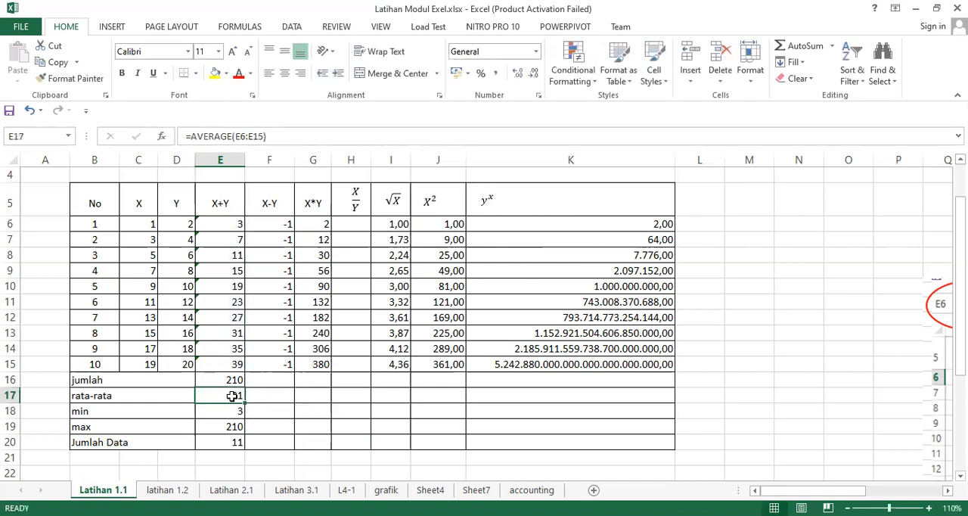
click(532, 75)
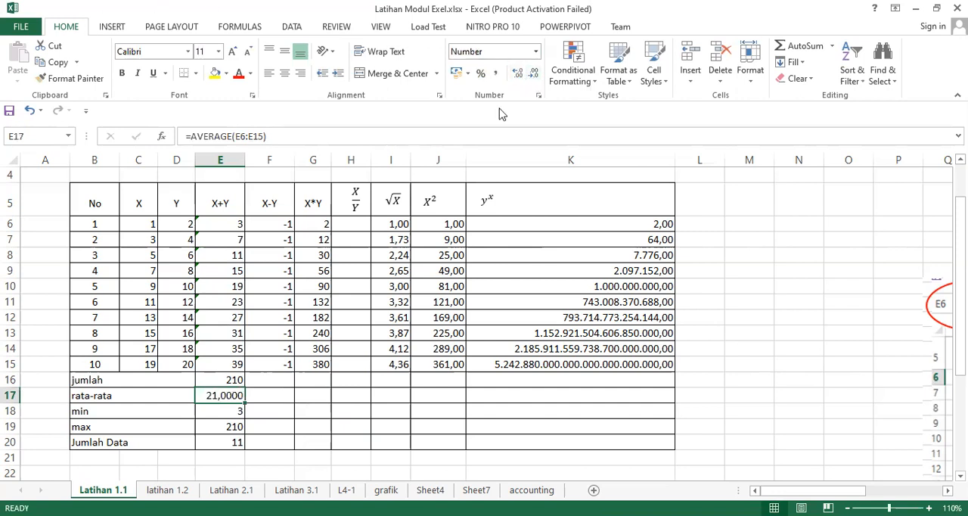
click(534, 77)
click(529, 76)
click(495, 76)
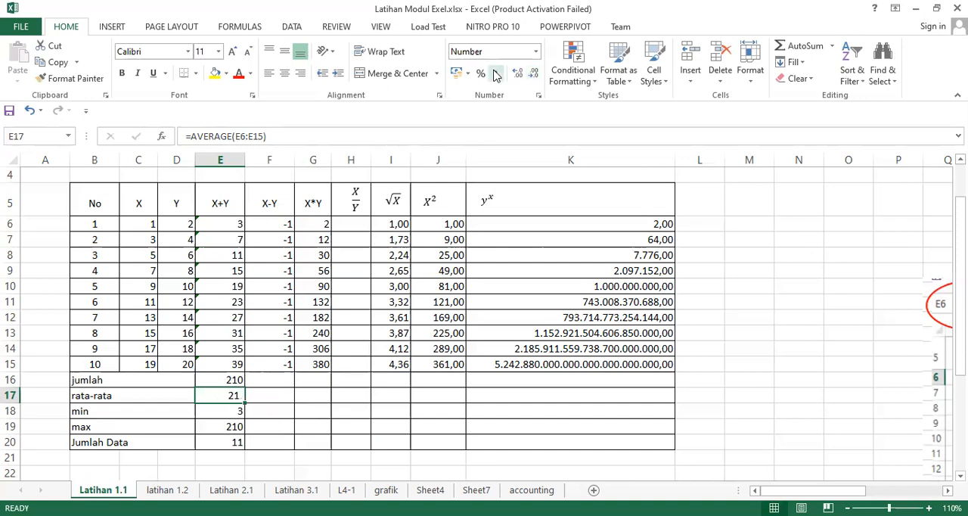